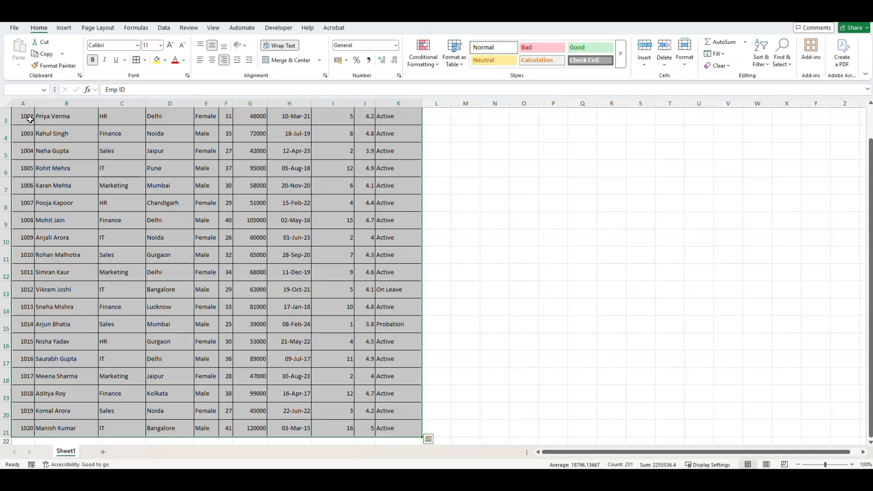
# Select the whole employee table from the Emp ID header to the last row and turn on column filters.
pyautogui.scroll(1, 28, 127)
pyautogui.click(25, 122)
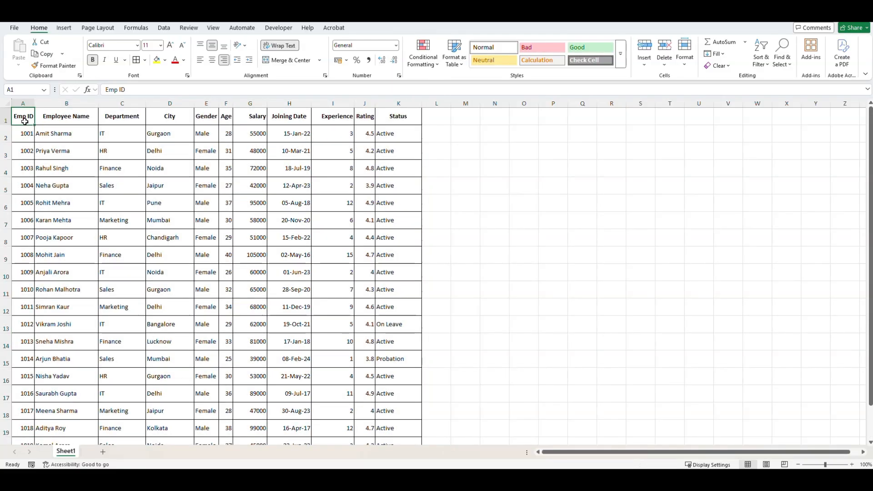
pyautogui.hotkey('ctrl', 'shift', 'Right')
pyautogui.hotkey('ctrl', 'shift', 'Down')
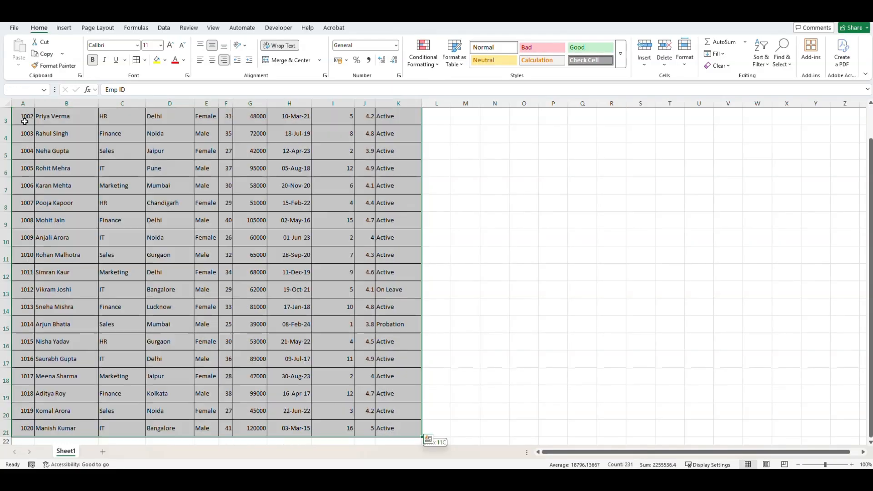
pyautogui.scroll(1, 282, 255)
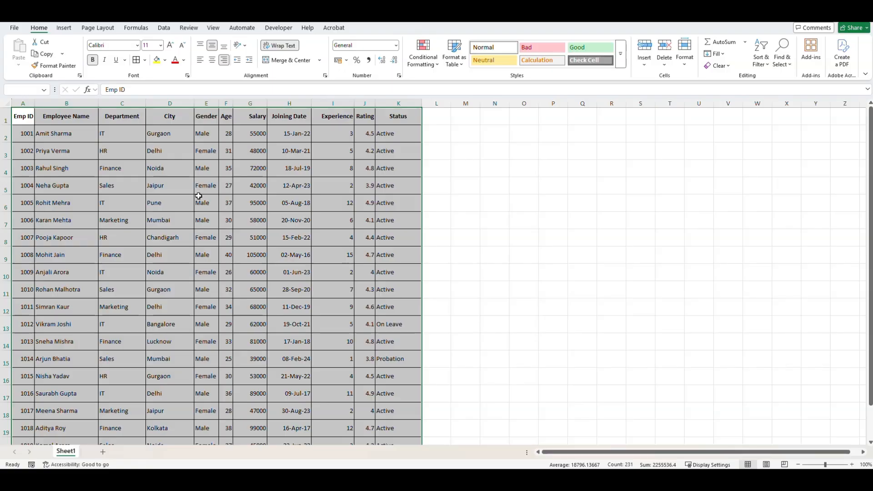
pyautogui.click(164, 28)
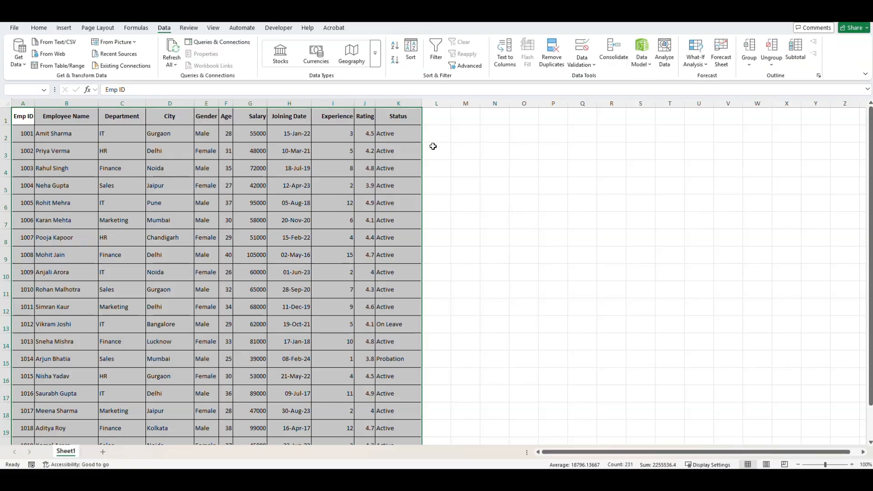
pyautogui.click(438, 56)
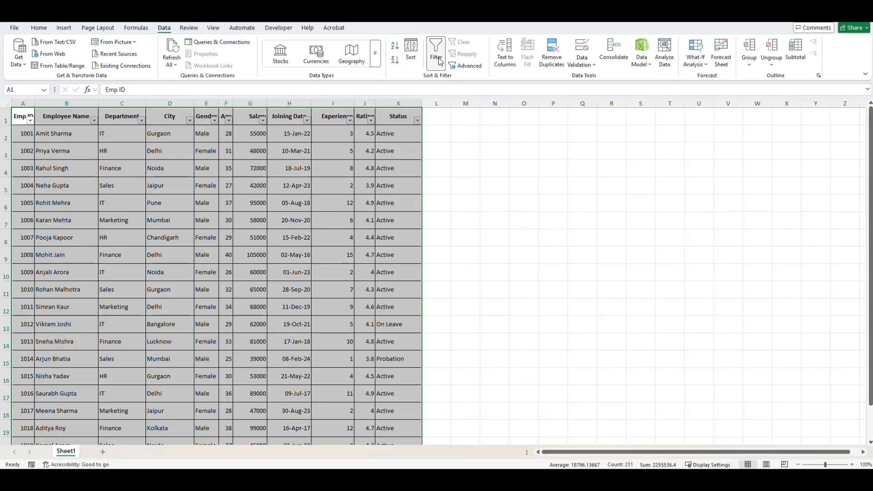
pyautogui.click(475, 186)
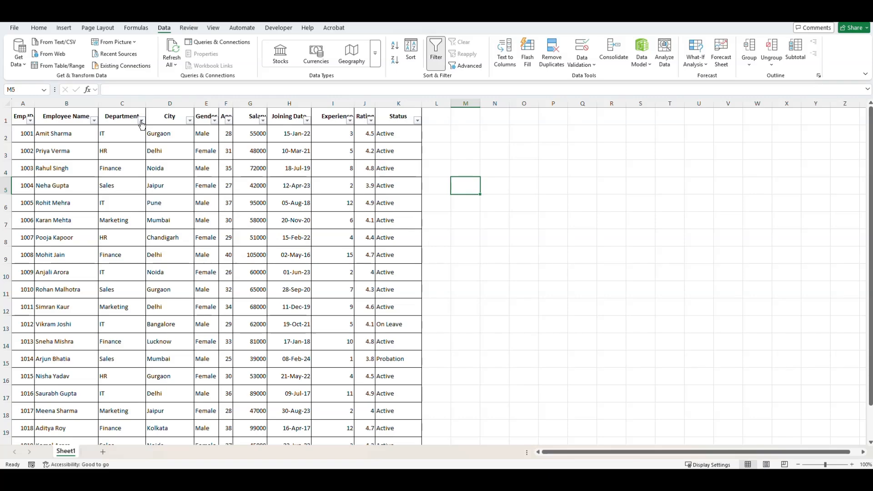
# Filter the Department column to show only HR.
pyautogui.click(142, 121)
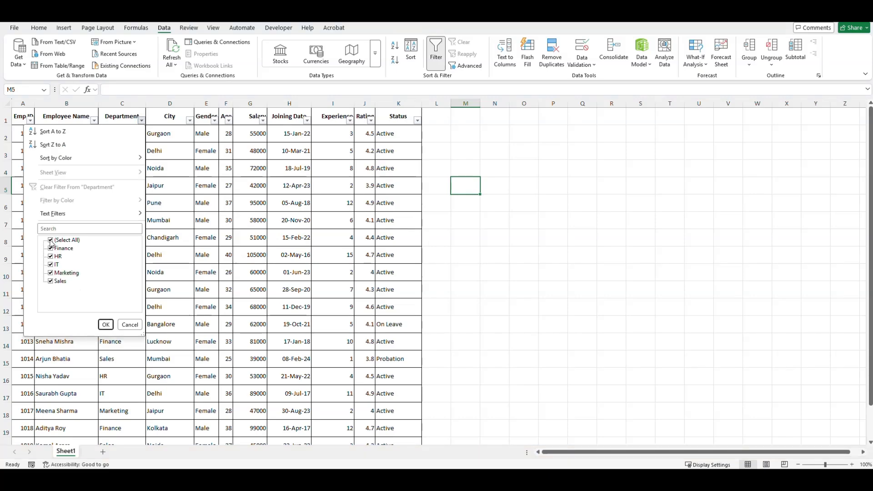
pyautogui.click(51, 241)
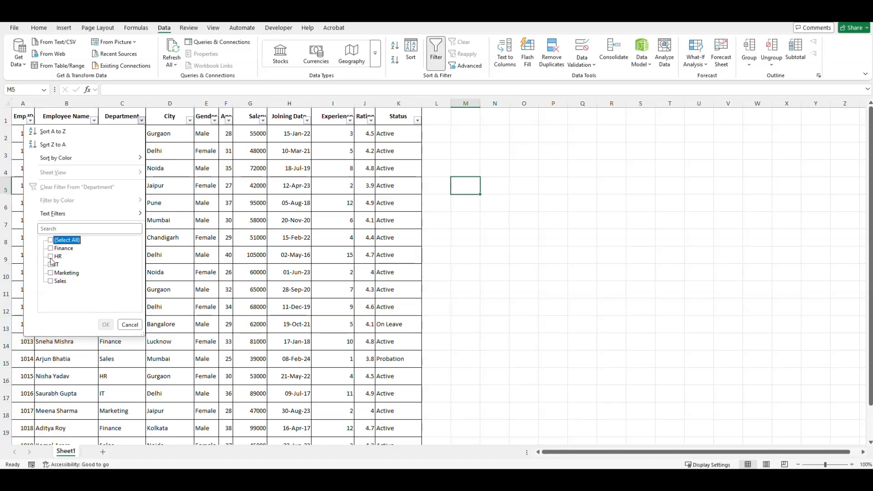
pyautogui.click(51, 257)
pyautogui.click(51, 257)
pyautogui.click(105, 325)
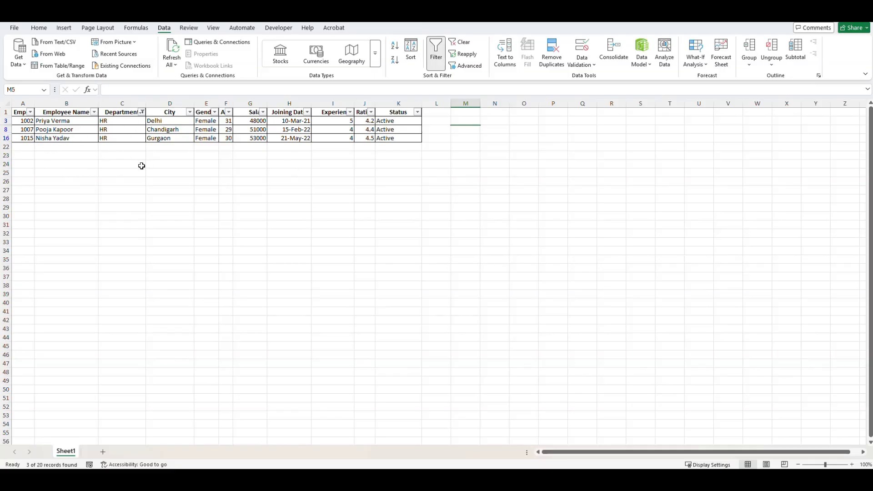
# Clear the filter from the Department column and turn off the table's column filters.
pyautogui.click(141, 112)
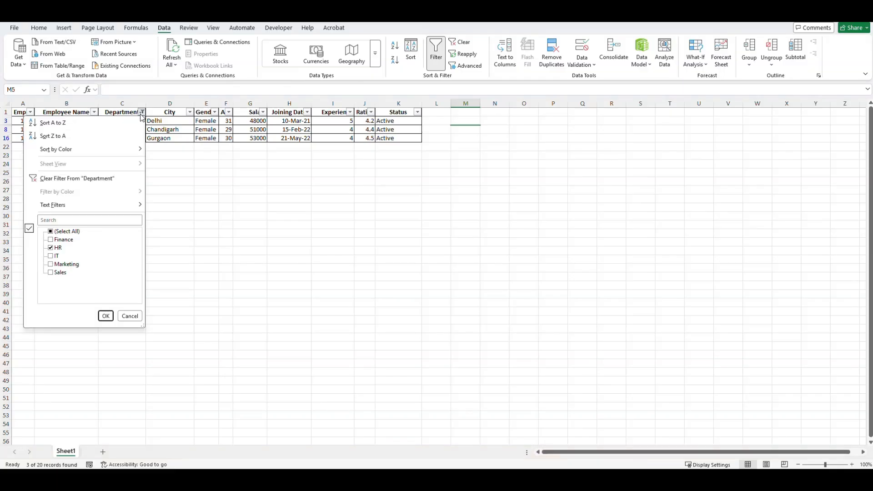
pyautogui.click(47, 178)
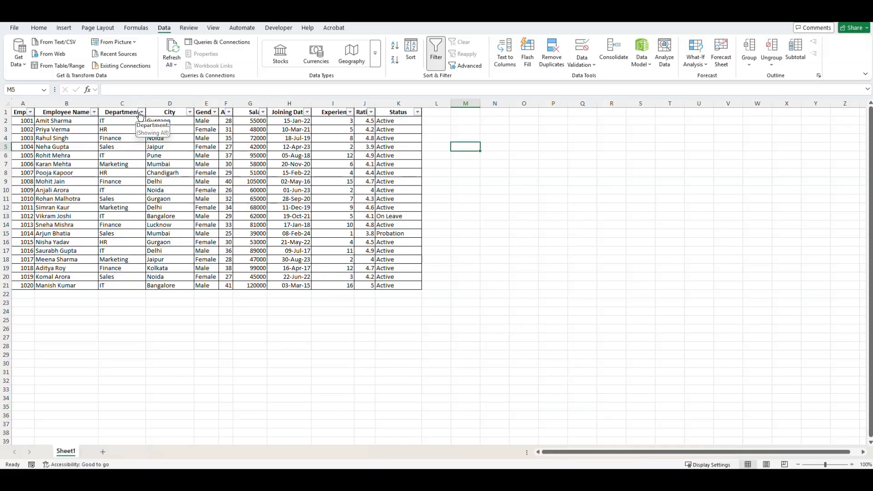
pyautogui.click(140, 112)
pyautogui.click(106, 315)
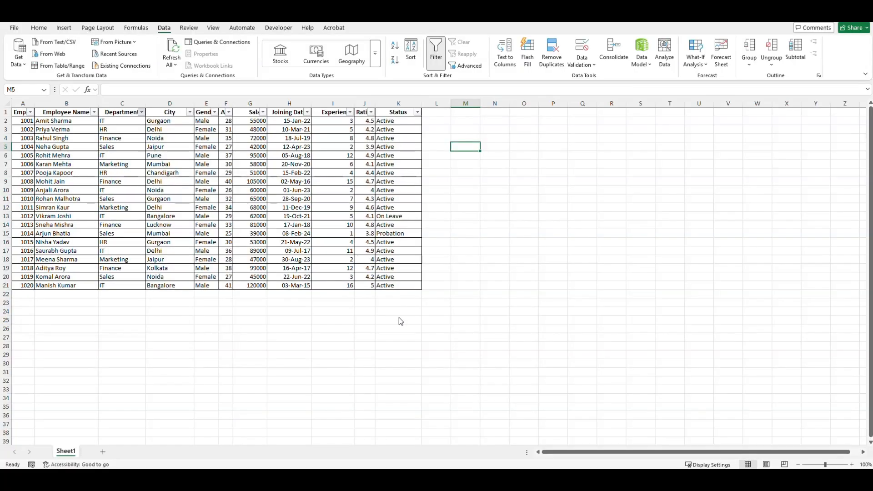
pyautogui.click(432, 49)
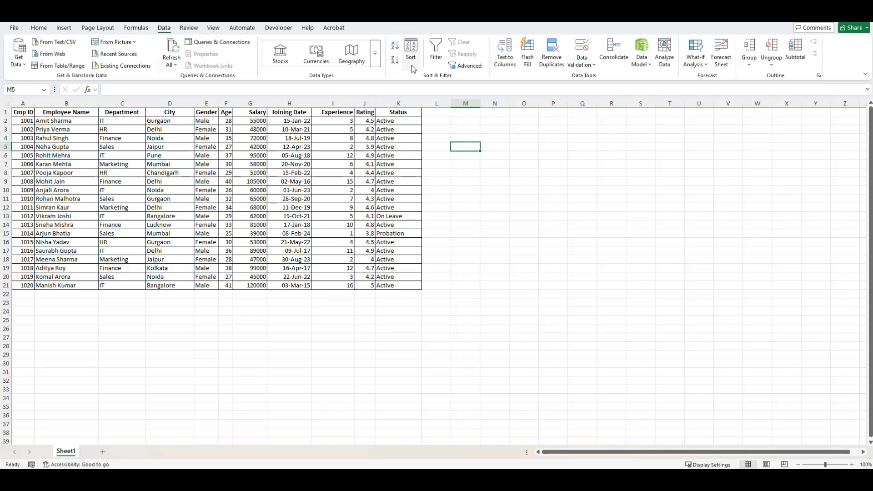
# Merge and center cells N4:T8 and enter the note "CTRL + SHIFT + L" in the merged cell.
pyautogui.click(24, 112)
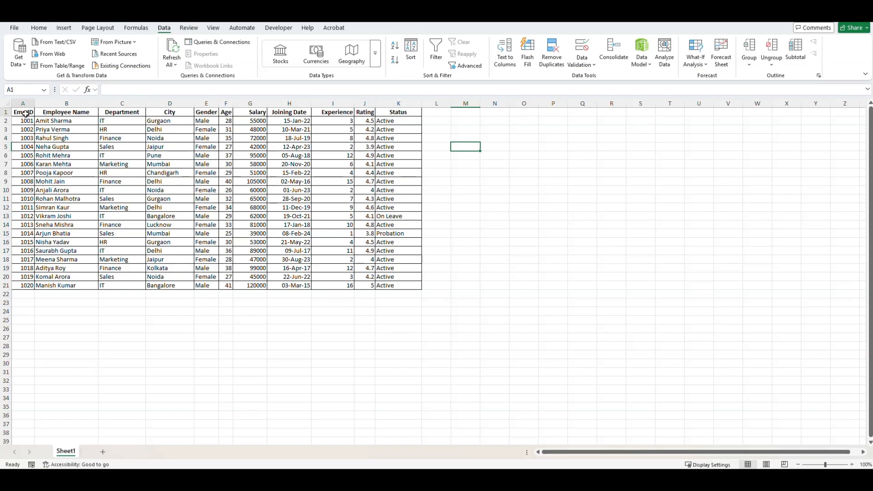
pyautogui.moveTo(499, 137); pyautogui.dragTo(662, 173)
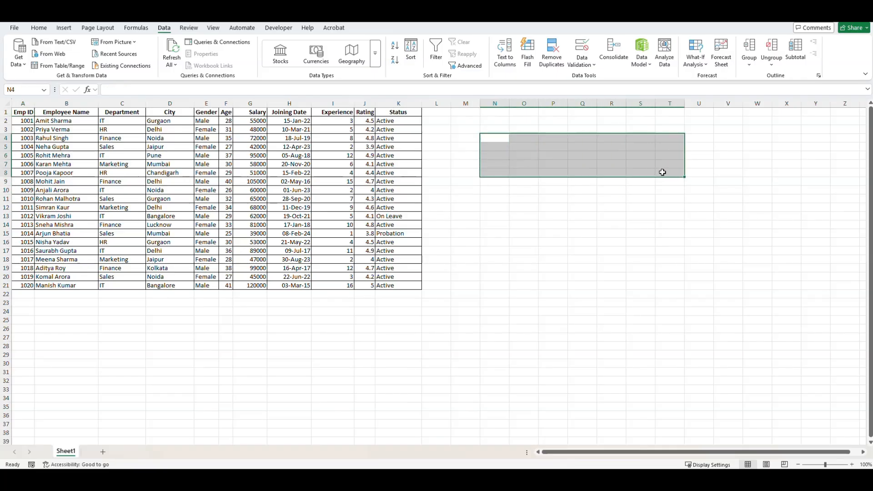
pyautogui.click(39, 28)
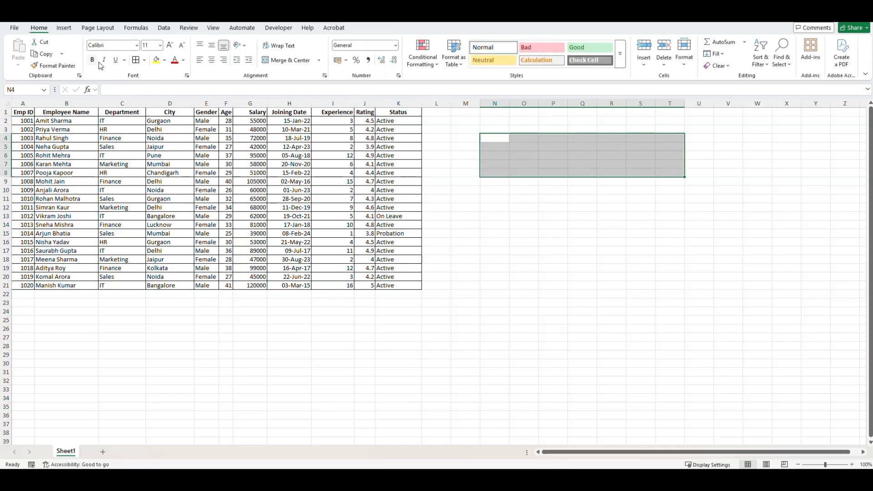
pyautogui.click(282, 60)
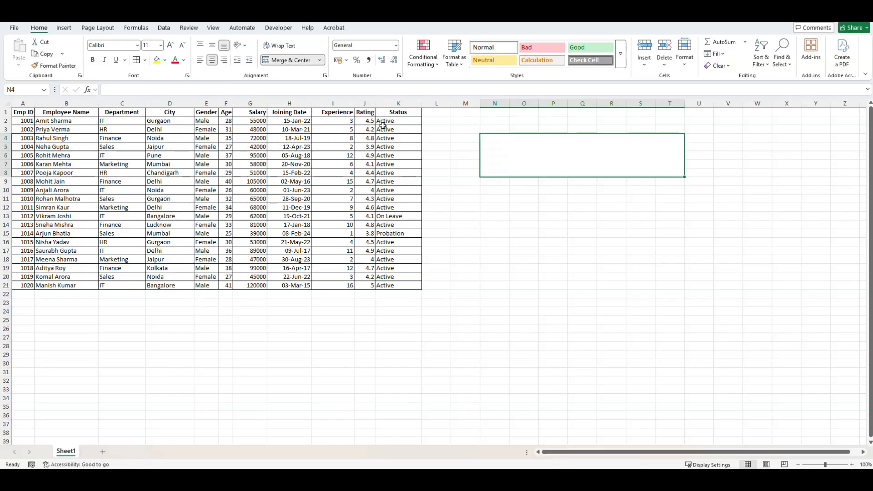
pyautogui.doubleClick(542, 145)
pyautogui.write('CTRL + SHIFT ')
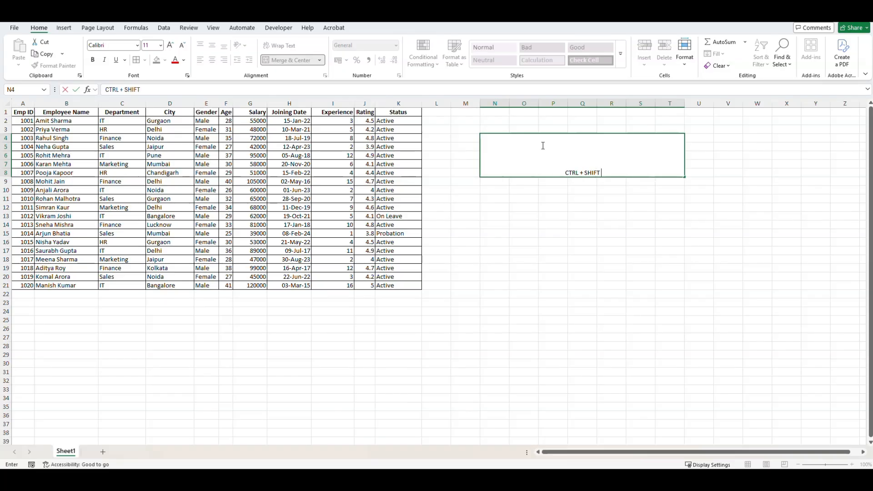
pyautogui.write('+ L')
pyautogui.press('Return')
# Set the font size of the note in the merged cell to 48.
pyautogui.click(542, 145)
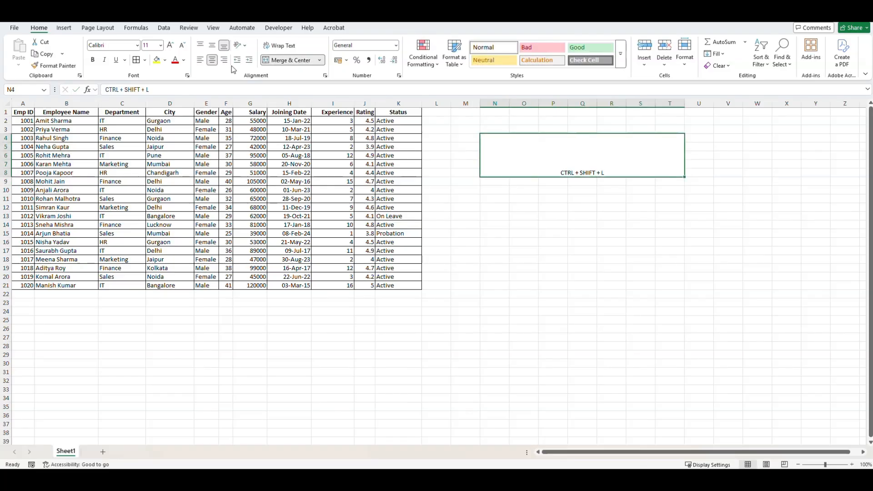
pyautogui.click(160, 45)
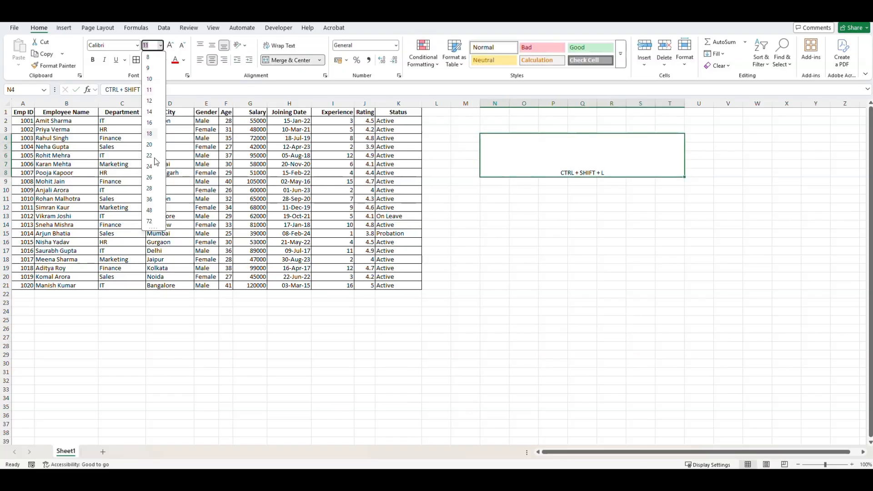
pyautogui.click(149, 210)
pyautogui.click(611, 242)
# Select the whole employee table and toggle its column filters on and off again.
pyautogui.click(21, 115)
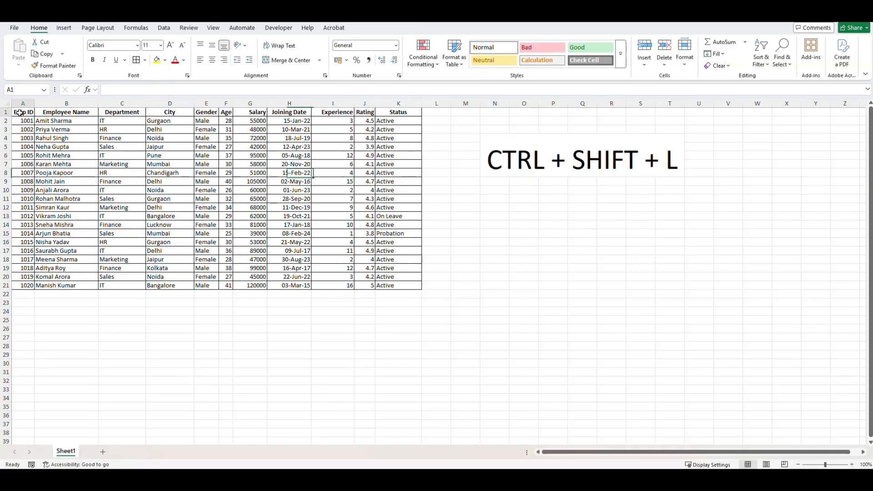
pyautogui.moveTo(21, 114); pyautogui.dragTo(399, 112)
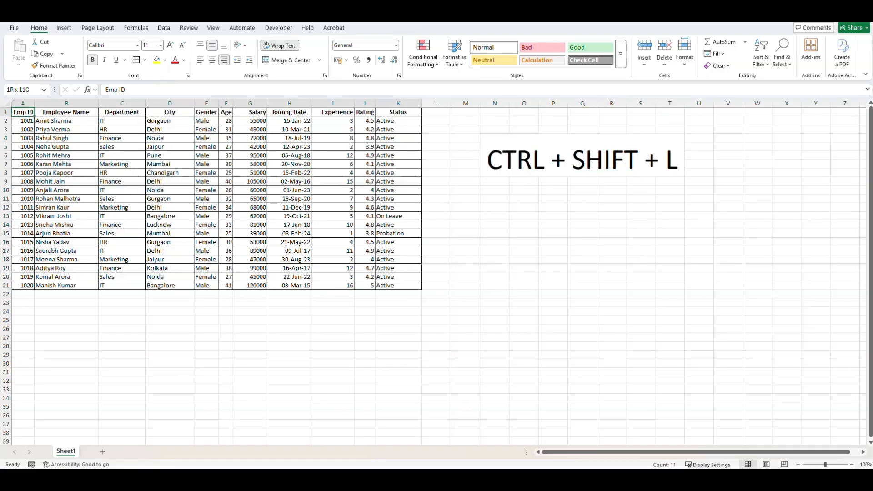
pyautogui.hotkey('ctrl', 'a')
pyautogui.hotkey('ctrl', 'shift', 'l')
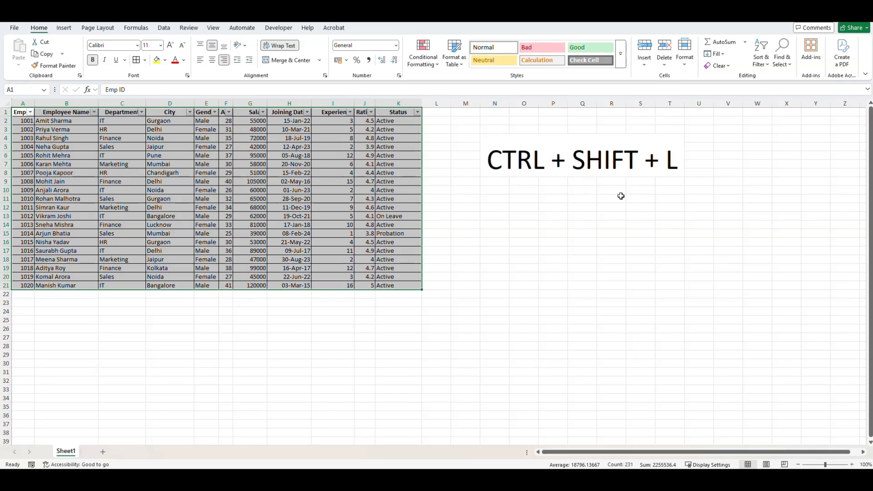
pyautogui.hotkey('ctrl', 'shift', 'l')
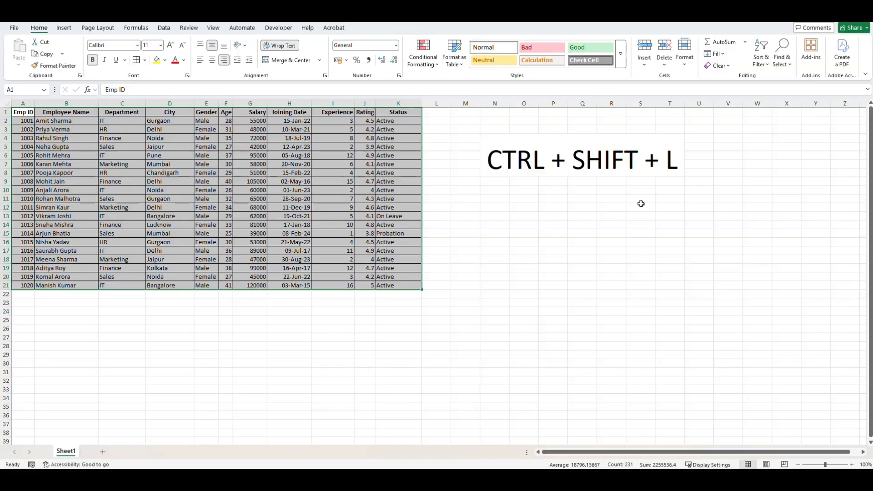
# Return to the Emp ID header cell, select the whole employee table and turn its column filters on.
pyautogui.click(251, 182)
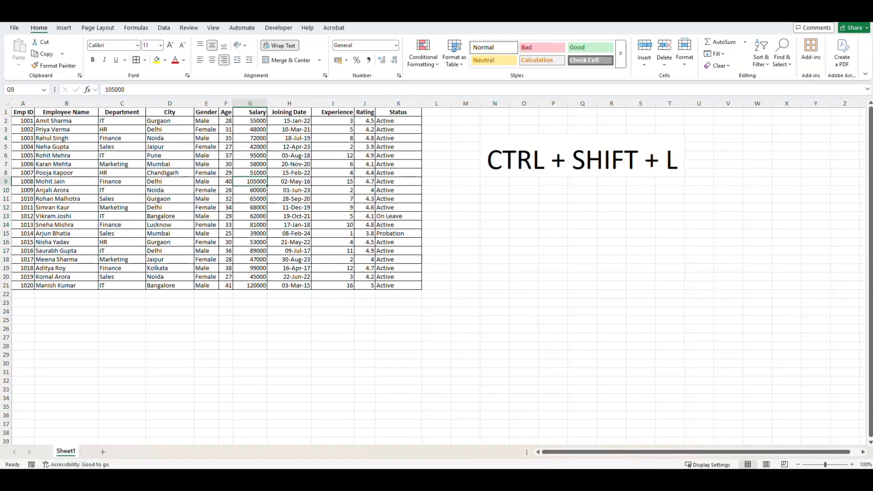
pyautogui.hotkey('ctrl', 'Up')
pyautogui.press('Right')
pyautogui.hotkey('ctrl', 'Left')
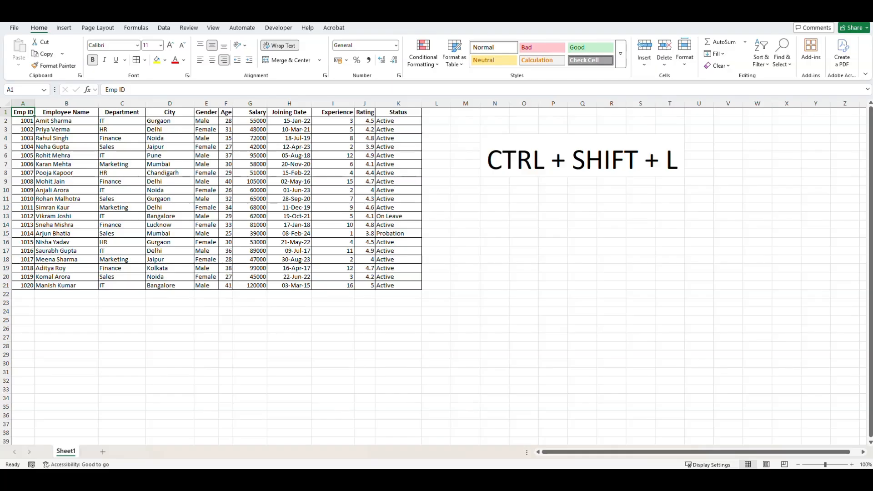
pyautogui.hotkey('ctrl', 'a')
pyautogui.hotkey('ctrl', 'shift', 'l')
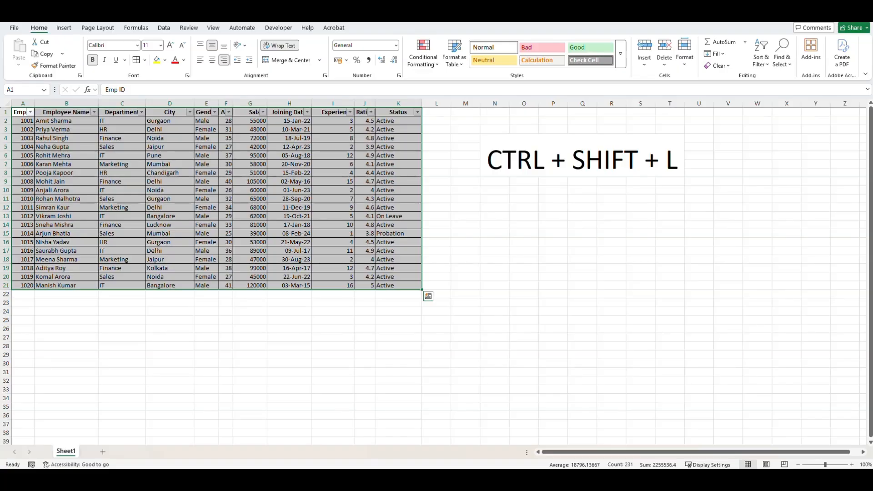
pyautogui.click(398, 371)
# View the Department column's filter options, close them, and open them again from header cell C1.
pyautogui.click(142, 112)
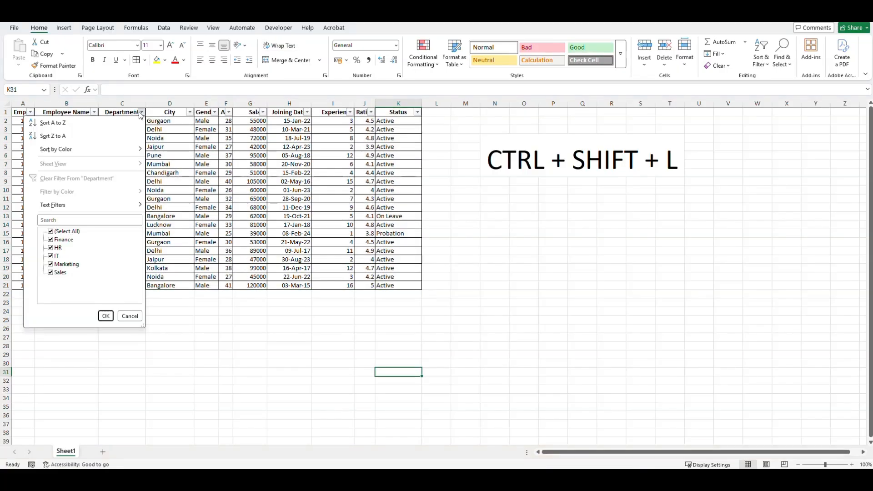
pyautogui.click(177, 145)
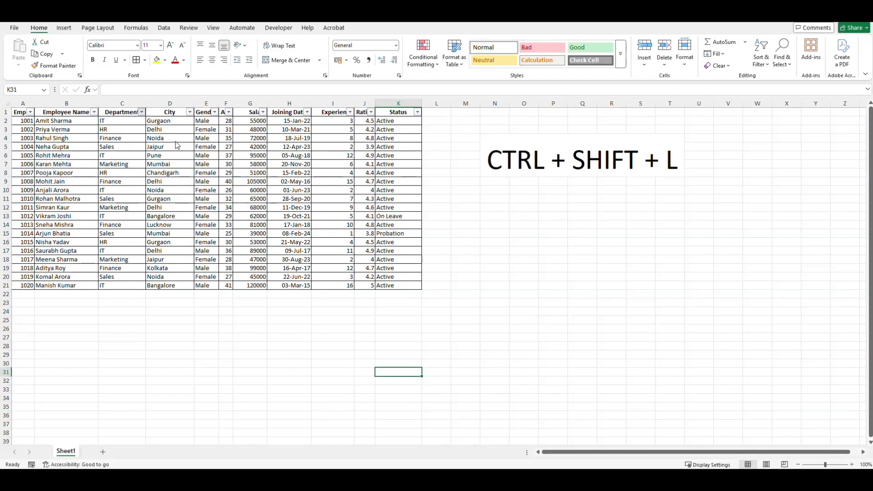
pyautogui.press('Left')
pyautogui.press('Left')
pyautogui.press('Left')
pyautogui.press('Left')
pyautogui.press('Left')
pyautogui.press('Left')
pyautogui.press('Left')
pyautogui.press('Left')
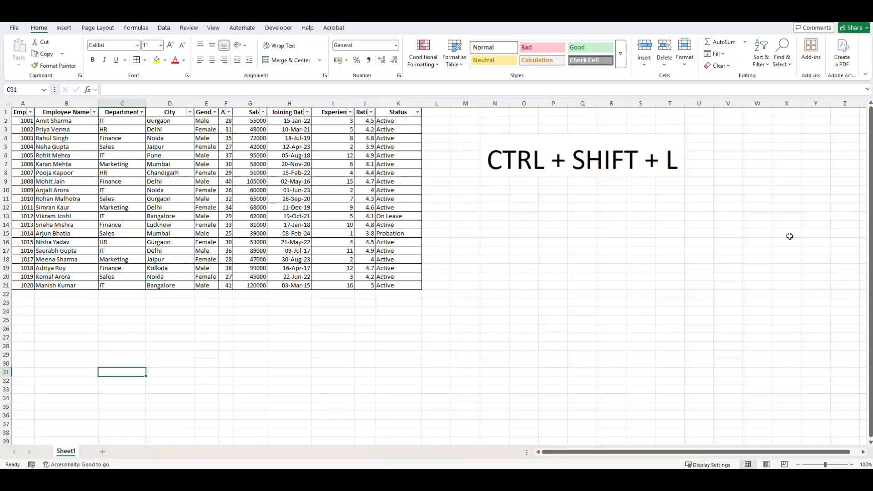
pyautogui.hotkey('ctrl', 'Up')
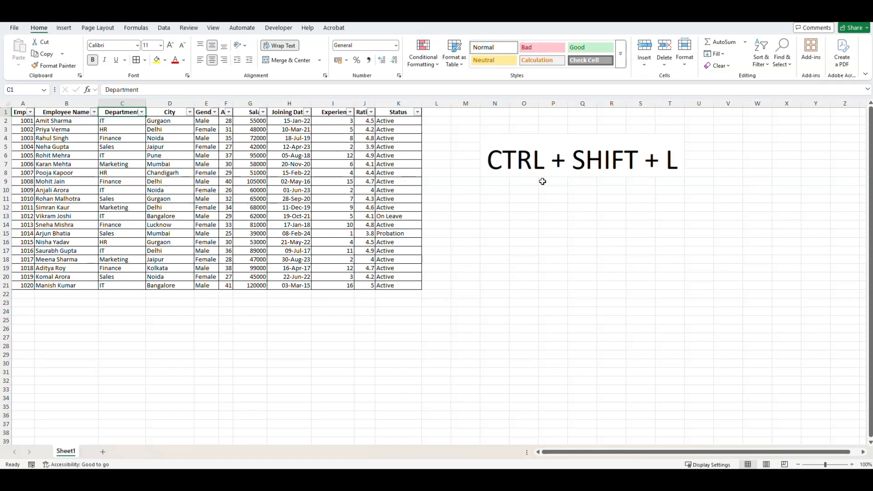
pyautogui.hotkey('alt', 'Down')
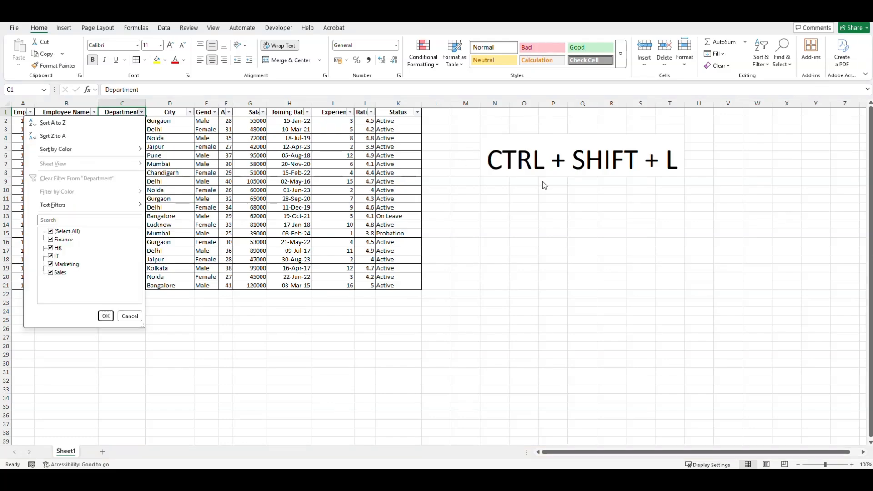
# Replace the note in the merged cell with "ALT + DOWN".
pyautogui.click(549, 167)
pyautogui.press('F2')
pyautogui.write('ALT + DOWN')
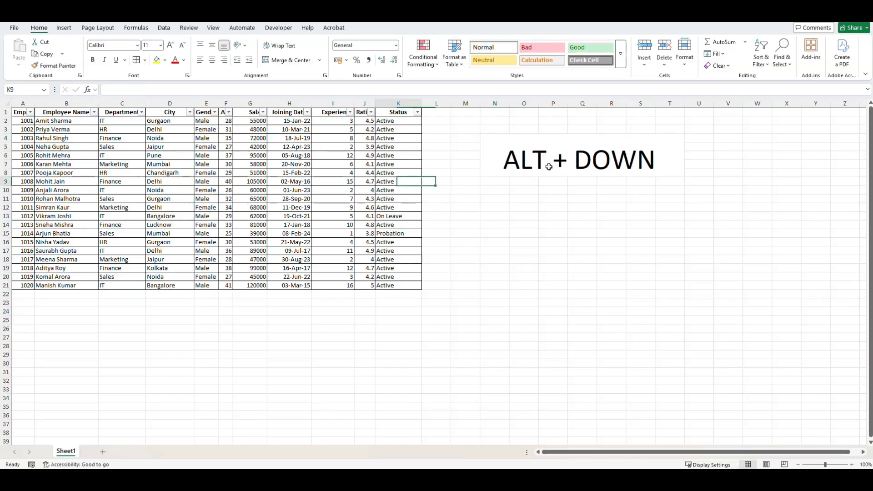
# Filter the Department column from header cell C1 so that only HR is selected.
pyautogui.press('Home')
pyautogui.hotkey('ctrl', 'Up')
pyautogui.press('Right')
pyautogui.press('Right')
pyautogui.hotkey('alt', 'Down')
pyautogui.press('Down')
pyautogui.press('Down')
pyautogui.press('Down')
pyautogui.press('Down')
pyautogui.press('Down')
pyautogui.press('Down')
pyautogui.press('Down')
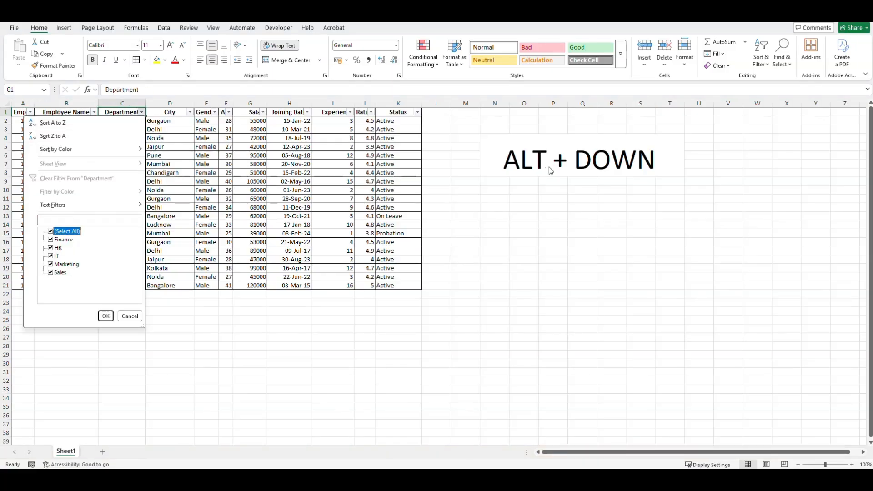
pyautogui.press('space')
pyautogui.press('Down')
pyautogui.press('Down')
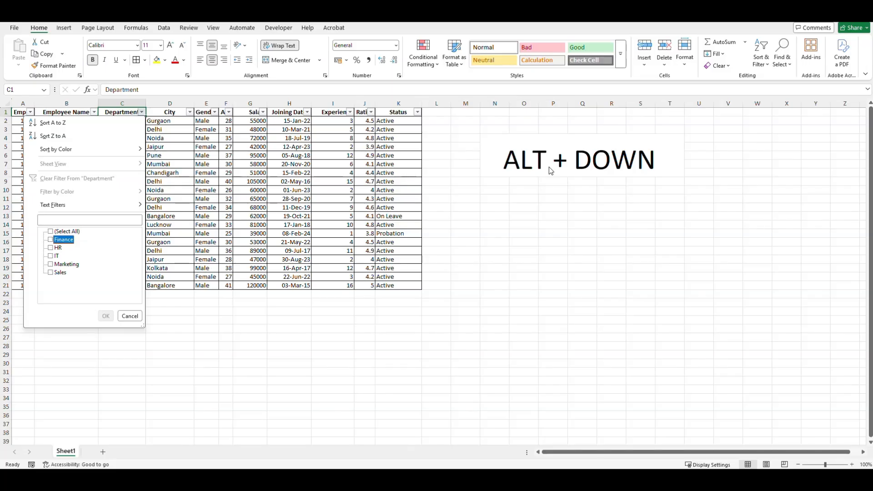
pyautogui.press('space')
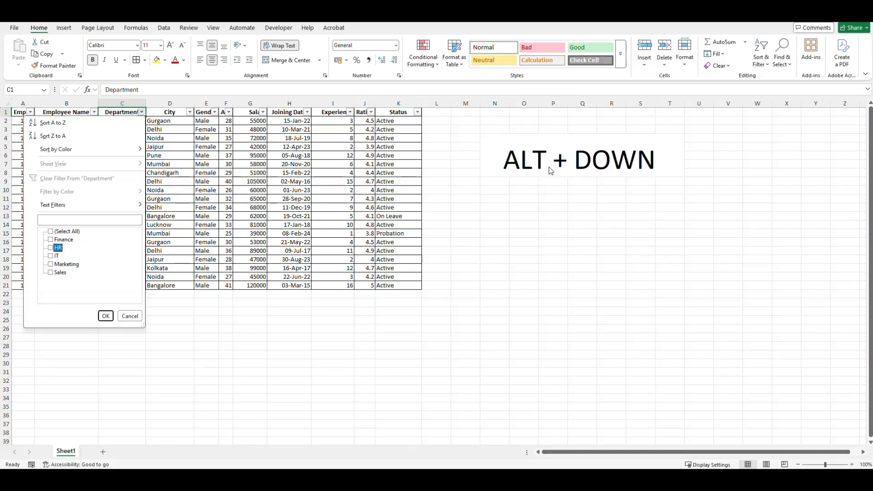
pyautogui.press('Return')
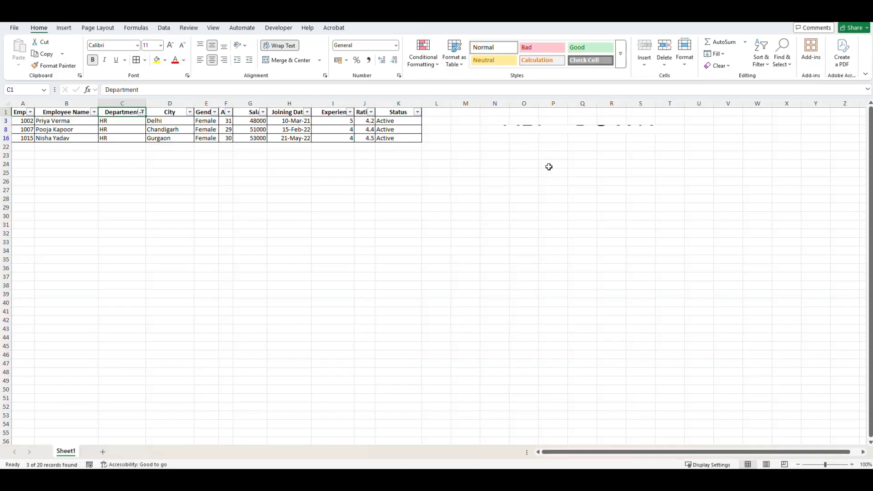
# Remove the column filters, select the whole employee table from cell A1, and turn the filters back on.
pyautogui.hotkey('ctrl', 'shift', 'l')
pyautogui.press('Left')
pyautogui.press('Left')
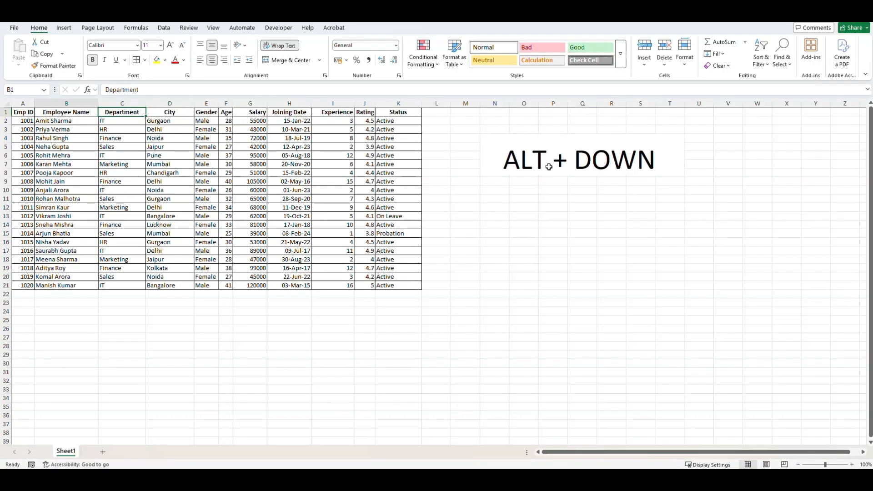
pyautogui.hotkey('ctrl', 'shift', 'Right')
pyautogui.hotkey('ctrl', 'shift', 'Down')
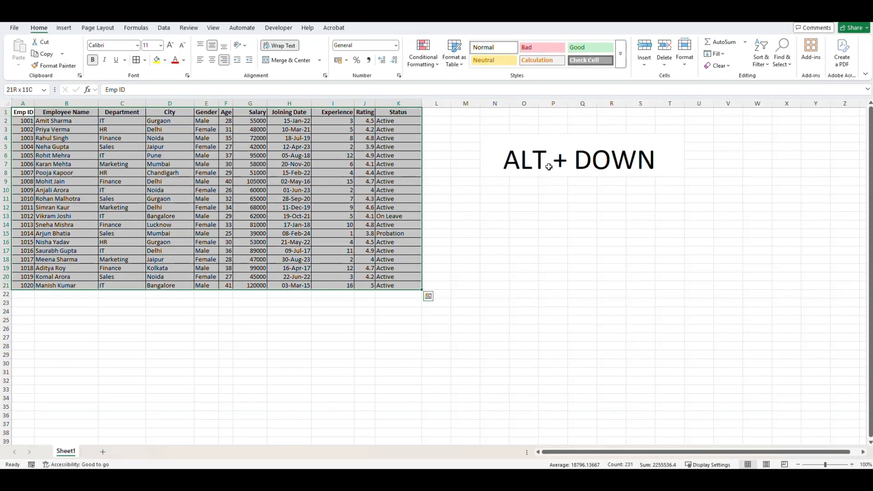
pyautogui.hotkey('ctrl', 'shift', 'l')
# View the Department column's filter options from header cell C1 and close them.
pyautogui.press('Right')
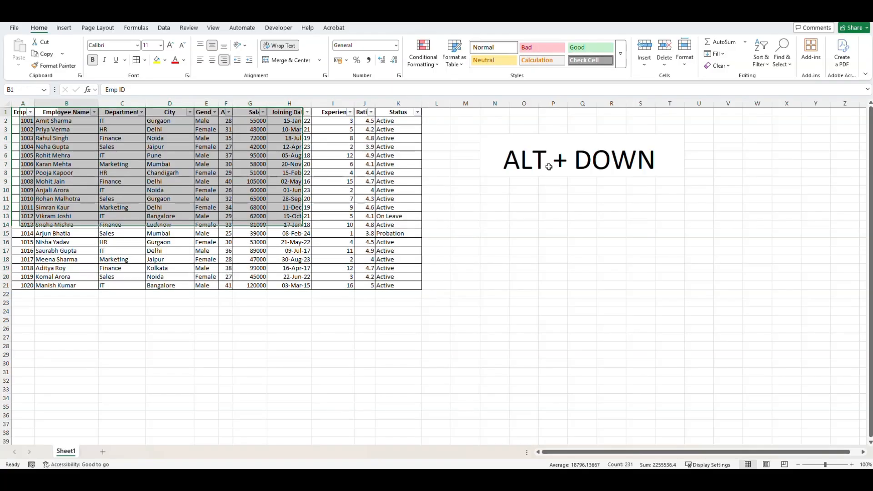
pyautogui.press('Right')
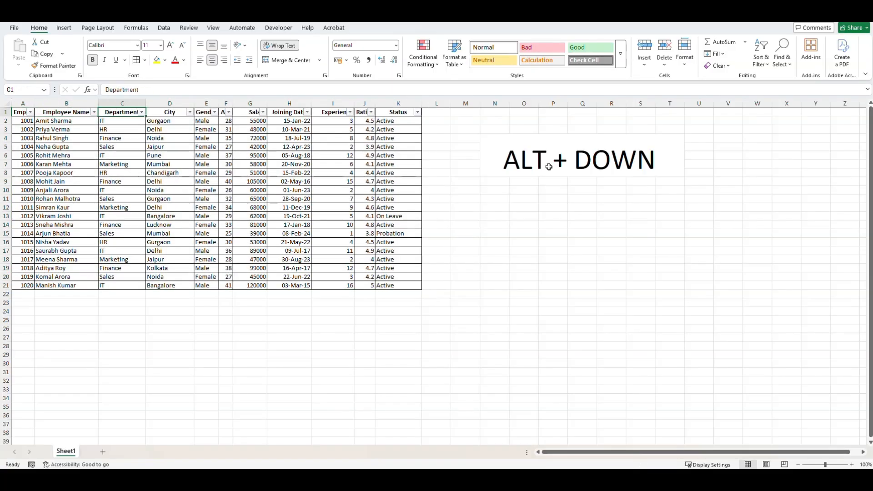
pyautogui.hotkey('alt', 'Down')
pyautogui.press('Down')
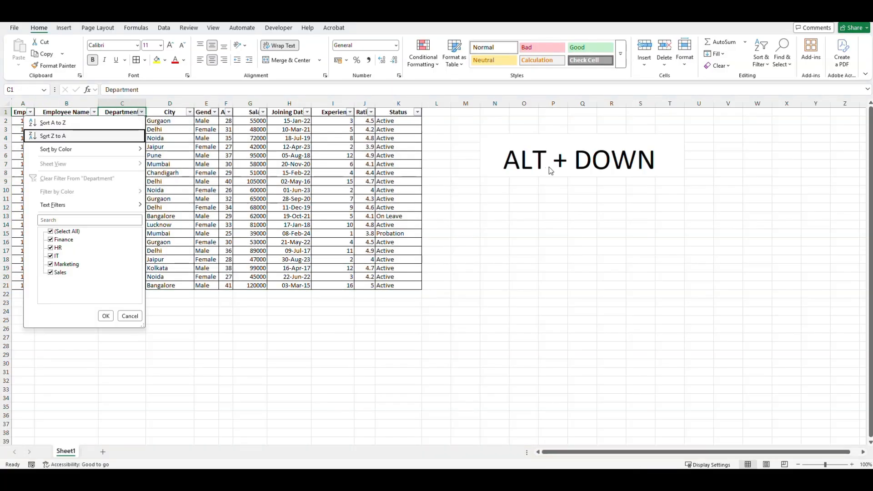
pyautogui.press('Escape')
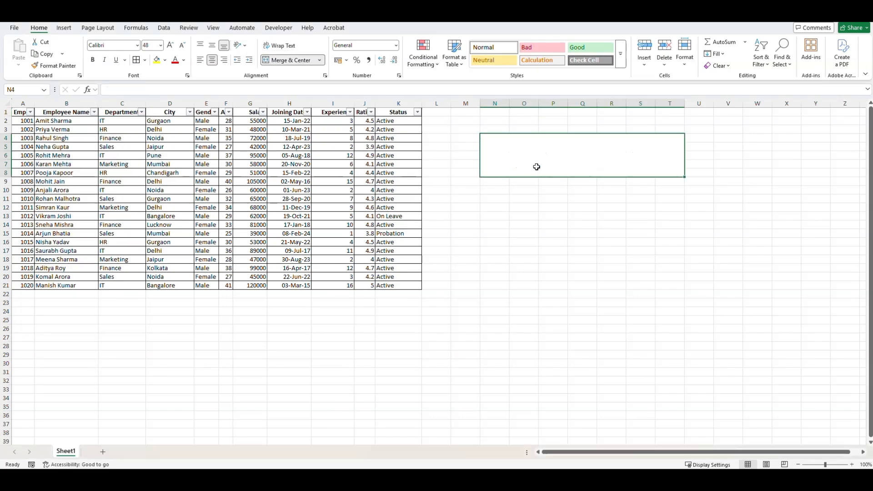
# Select the employee table from cell A1, toggle its column filters off and on, and return to A1.
pyautogui.click(117, 154)
pyautogui.hotkey('ctrl', 'Home')
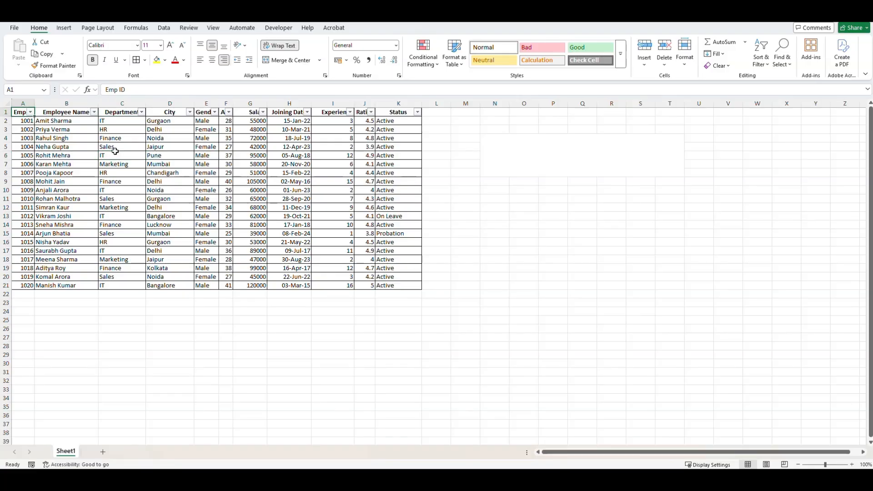
pyautogui.hotkey('ctrl', 'shift', 'Right')
pyautogui.hotkey('ctrl', 'shift', 'Down')
pyautogui.hotkey('ctrl', 'shift', 'l')
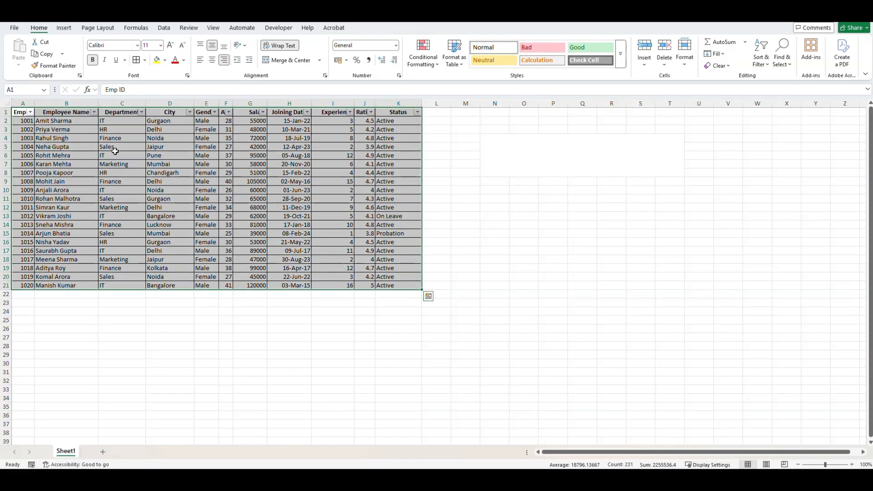
pyautogui.hotkey('ctrl', 'shift', 'l')
pyautogui.press('Right')
pyautogui.hotkey('ctrl', 'Home')
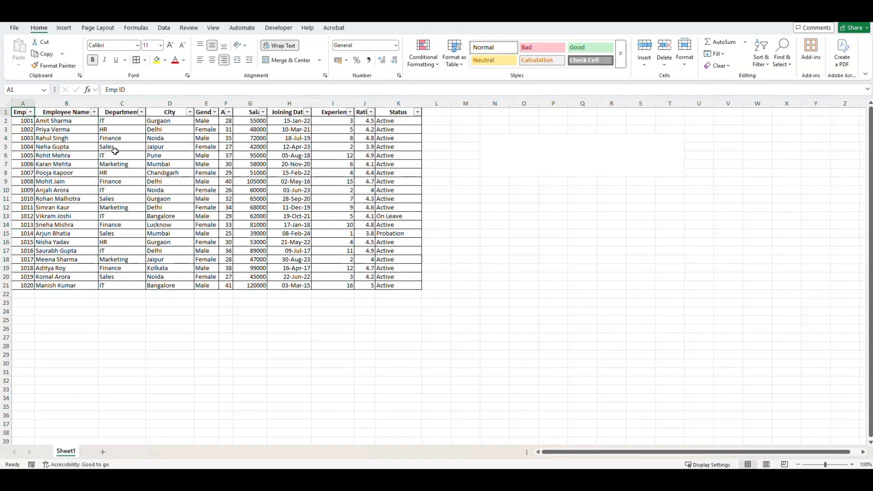
# Turn off the column filters and select the whole employee table A1:K21.
pyautogui.hotkey('ctrl', 'shift', 'Right')
pyautogui.hotkey('ctrl', 'shift', 'l')
pyautogui.hotkey('ctrl', 'shift', 'Down')
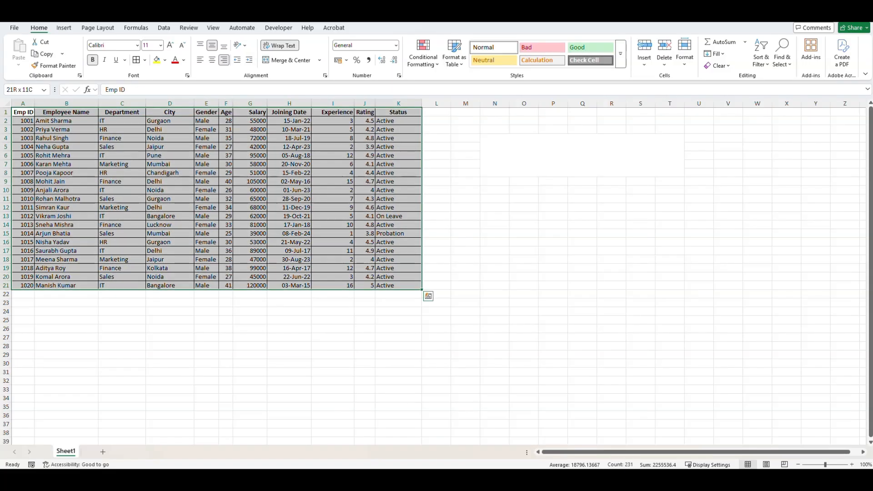
# Turn on filters for the selected table and sort it by Department on cell values from A to Z.
pyautogui.click(164, 28)
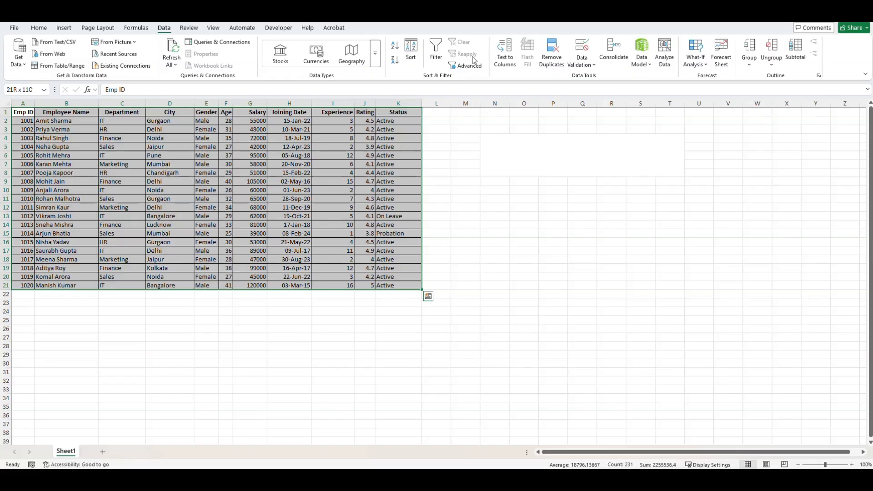
pyautogui.click(437, 56)
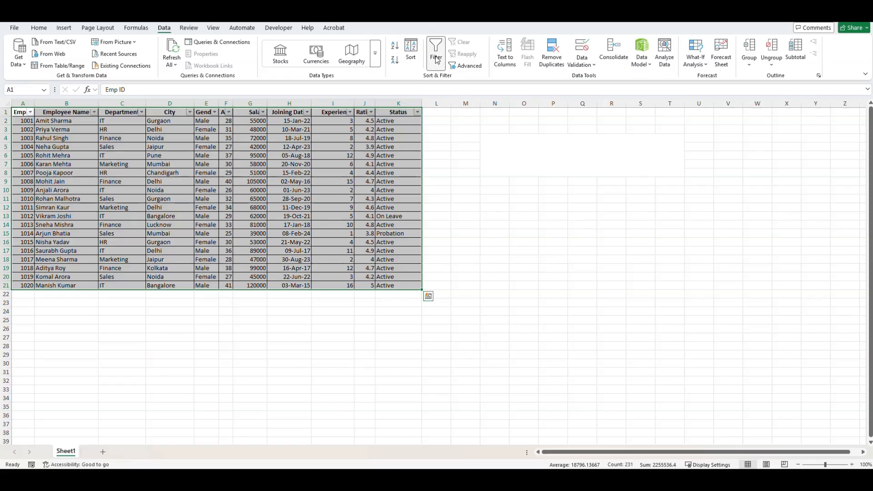
pyautogui.click(412, 54)
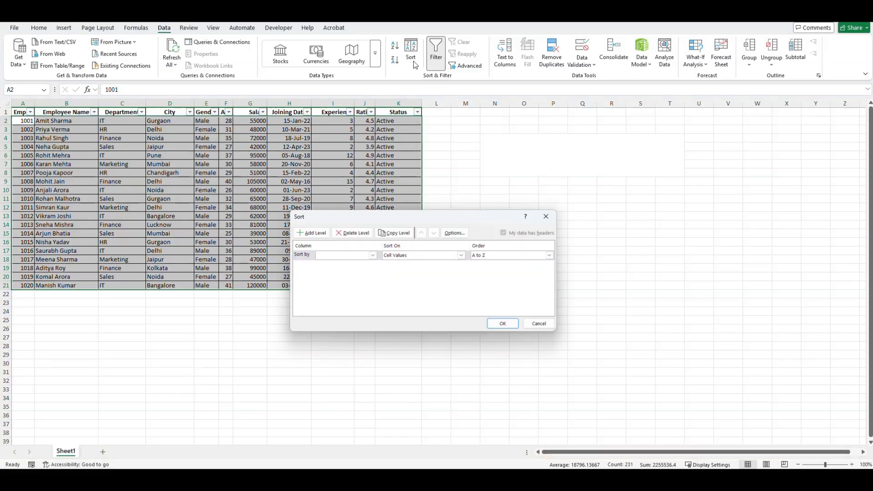
pyautogui.click(373, 255)
pyautogui.click(344, 276)
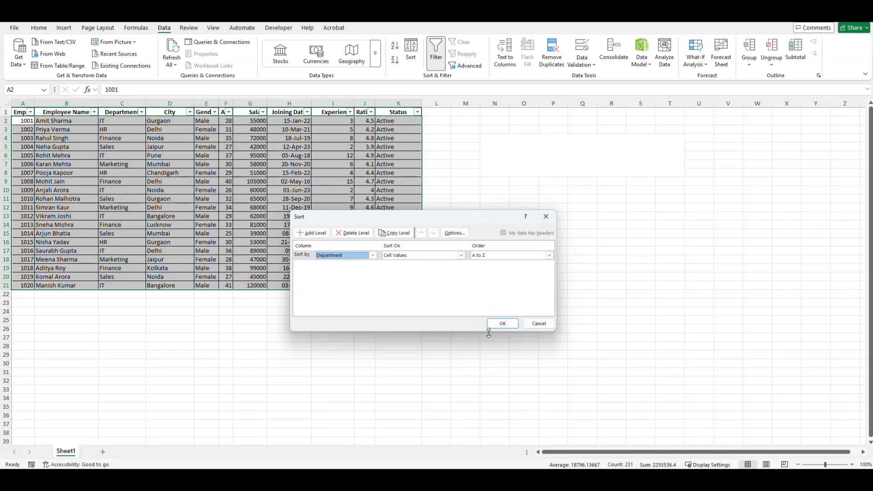
pyautogui.click(502, 323)
# Highlight the Department values in C2:C21 to examine their sorted order.
pyautogui.click(124, 129)
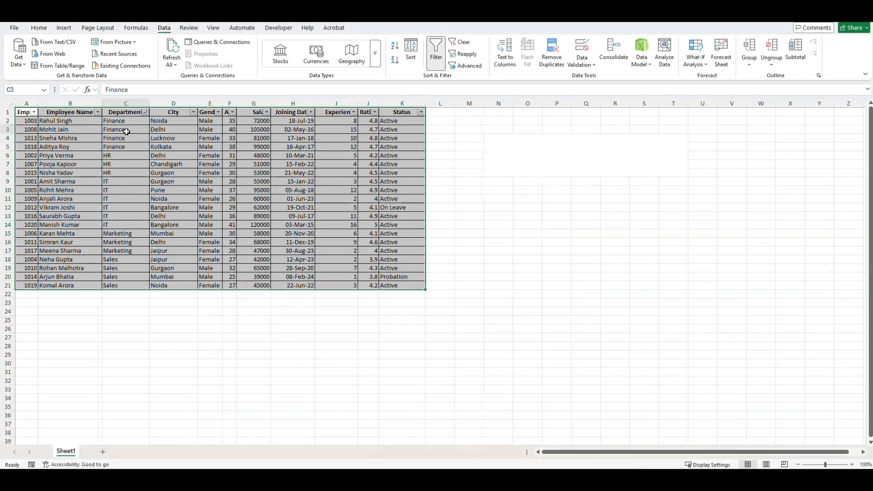
pyautogui.moveTo(111, 121); pyautogui.dragTo(118, 178)
pyautogui.click(127, 121)
pyautogui.moveTo(126, 120); pyautogui.dragTo(130, 284)
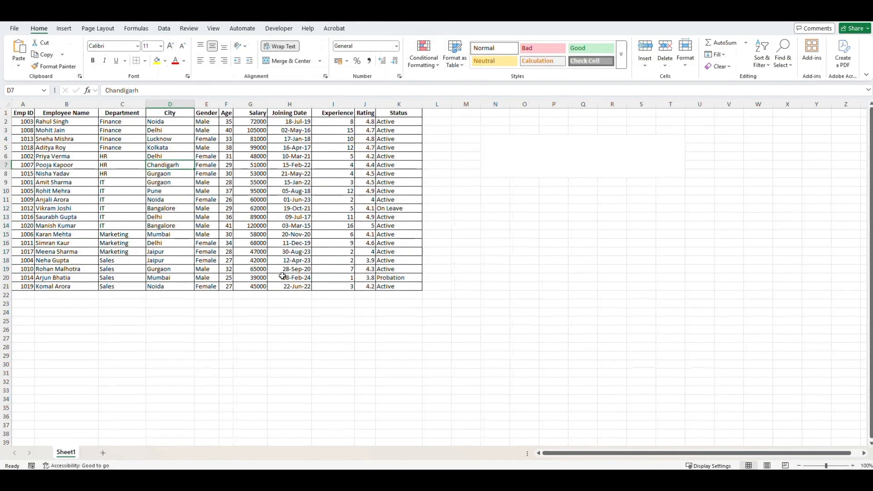
# Select the whole table from the Emp ID header, turn on its column filters, and go to the Department header.
pyautogui.click(22, 117)
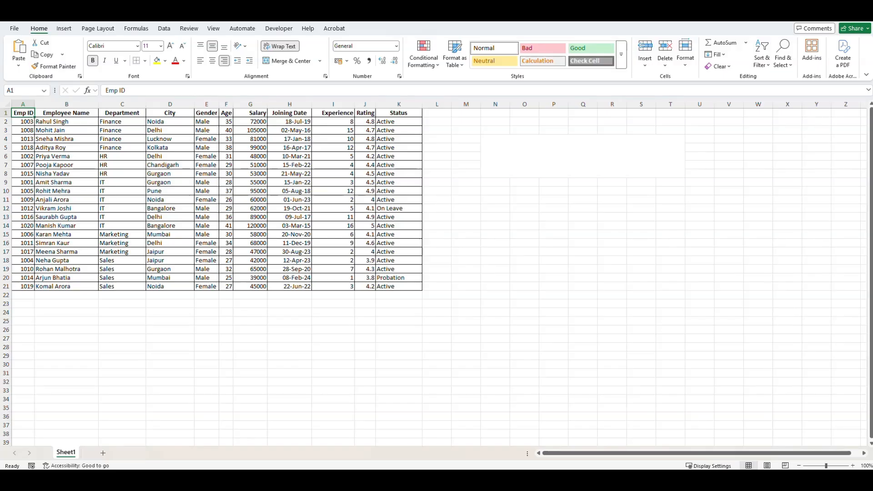
pyautogui.hotkey('ctrl', 'a')
pyautogui.hotkey('ctrl', 'shift', 'l')
pyautogui.press('Right')
pyautogui.press('Right')
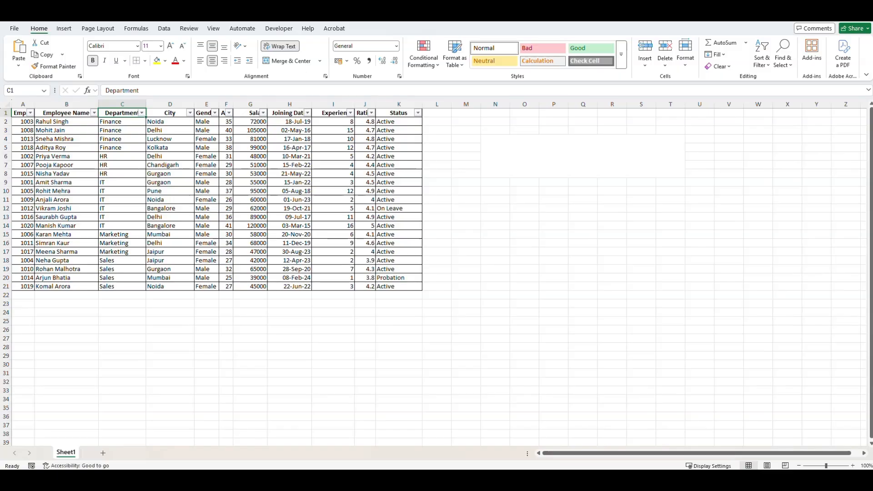
# Clear all values in the Department column's filter and apply it with only HR selected.
pyautogui.click(141, 113)
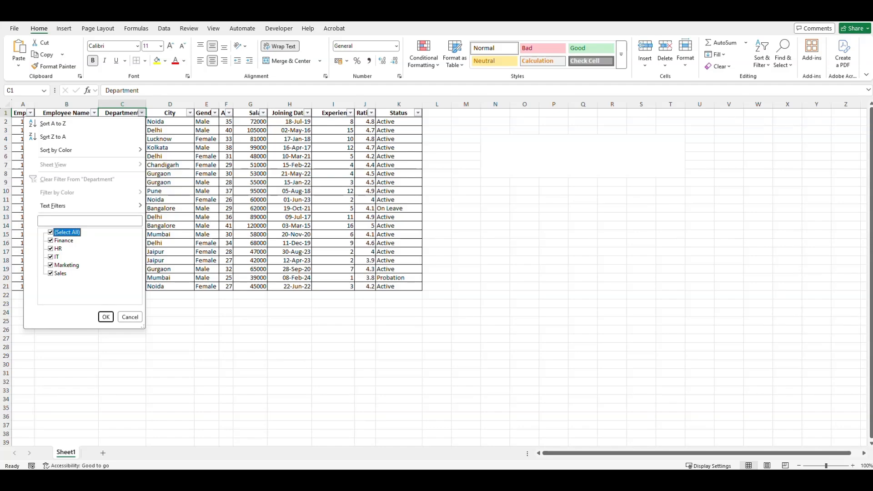
pyautogui.press('space')
pyautogui.click(51, 249)
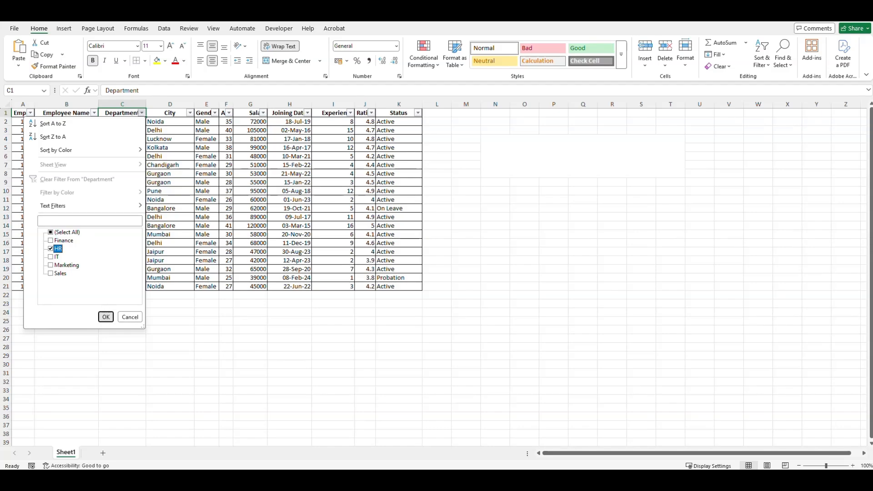
pyautogui.press('Return')
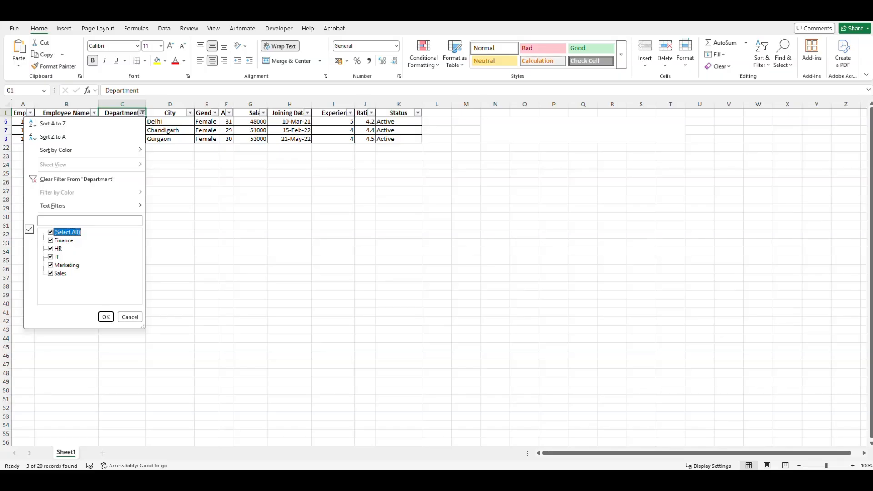
# Deselect every department in the reopened filter list and reapply the filter for HR alone.
pyautogui.press('space')
pyautogui.press('Down')
pyautogui.press('Down')
pyautogui.press('space')
pyautogui.press('Return')
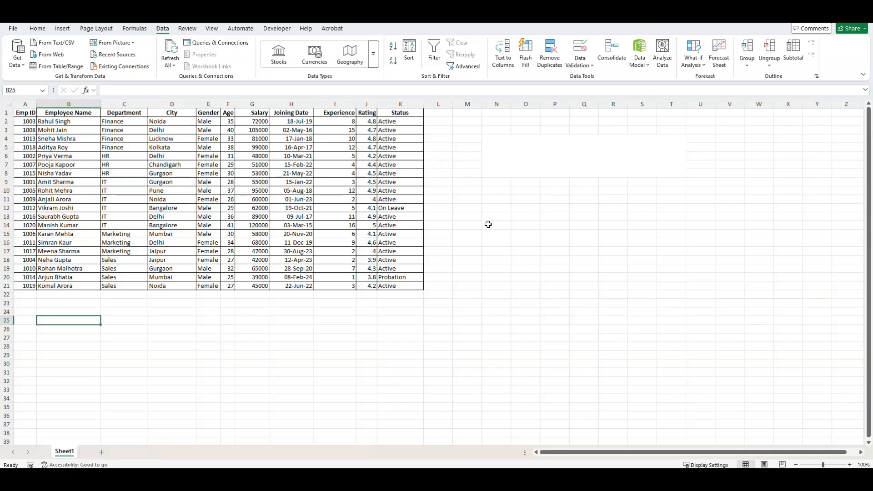
# Add a border around cell C24 and enter the label "Department" in cell B24.
pyautogui.click(121, 311)
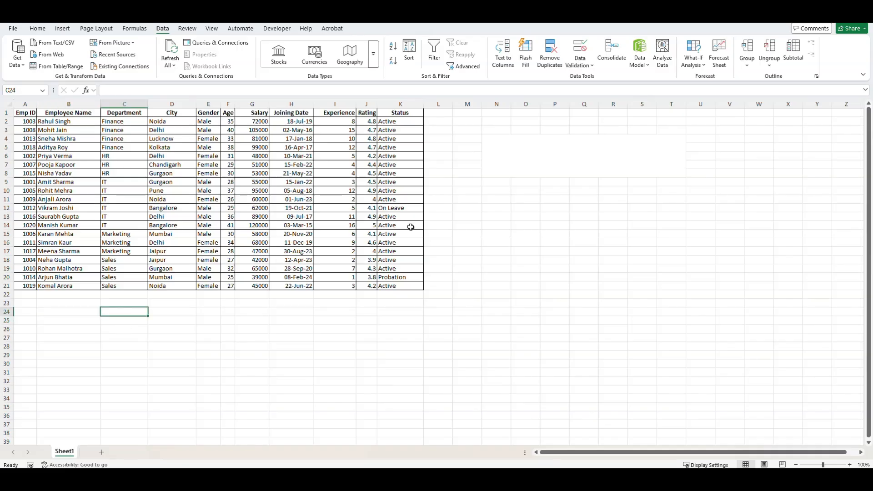
pyautogui.click(39, 30)
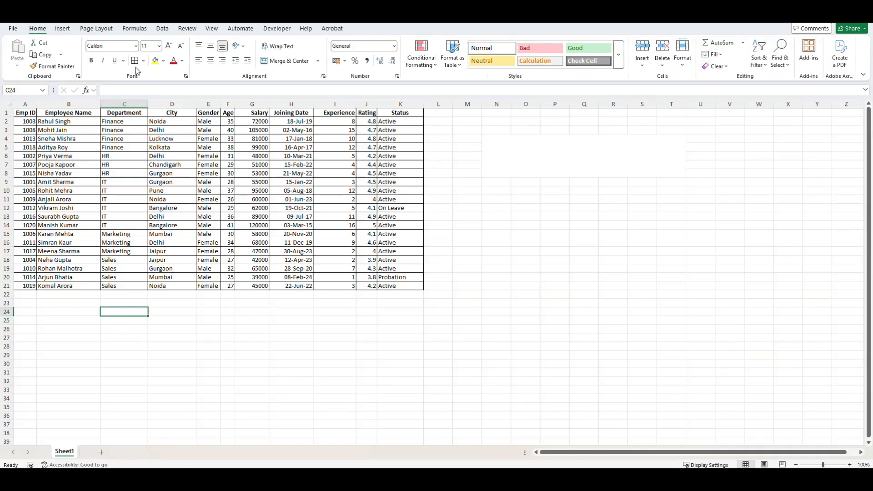
pyautogui.click(64, 312)
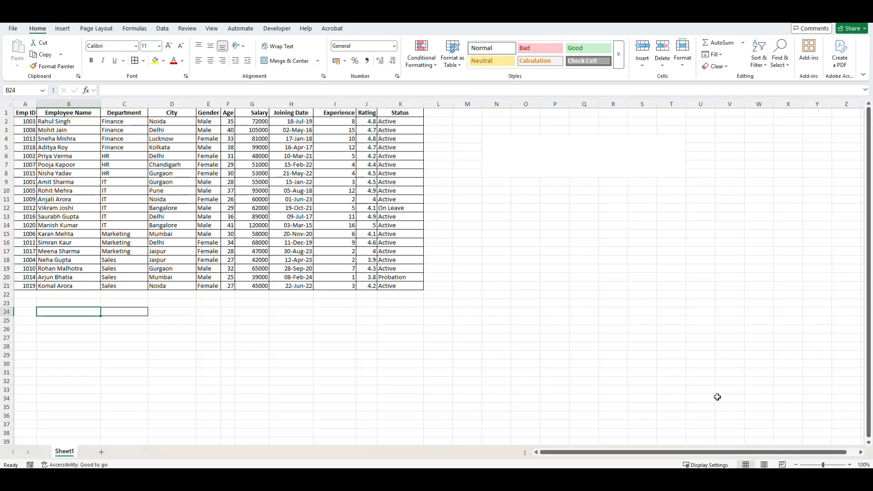
pyautogui.write('Department')
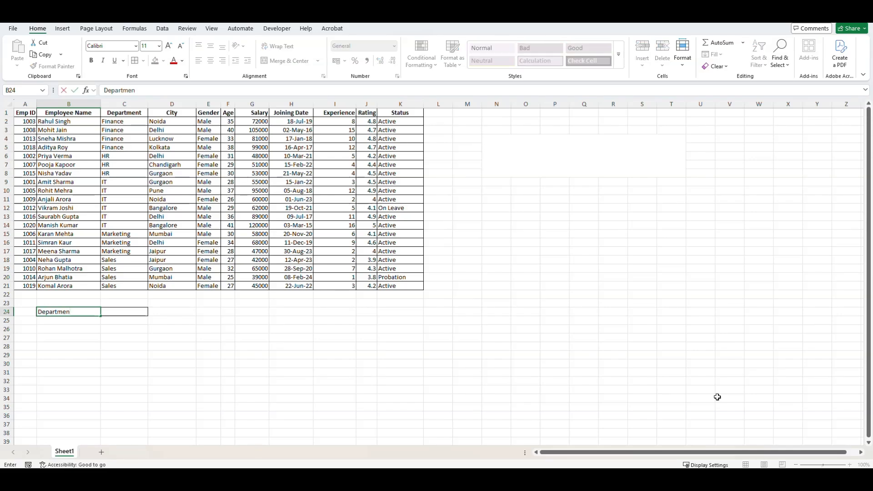
pyautogui.press('Return')
pyautogui.press('Up')
pyautogui.press('Right')
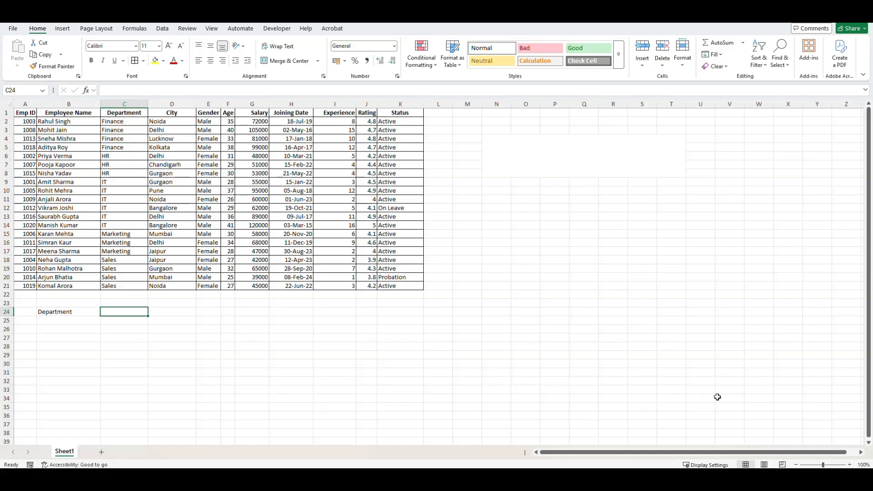
# Start a FILTER formula in cell A26 with the employee data A2:K21 as its array.
pyautogui.press('Down')
pyautogui.press('Down')
pyautogui.press('Left')
pyautogui.press('Right')
pyautogui.press('Right')
pyautogui.press('Right')
pyautogui.press('Right')
pyautogui.press('Left')
pyautogui.press('Left')
pyautogui.press('Left')
pyautogui.press('Left')
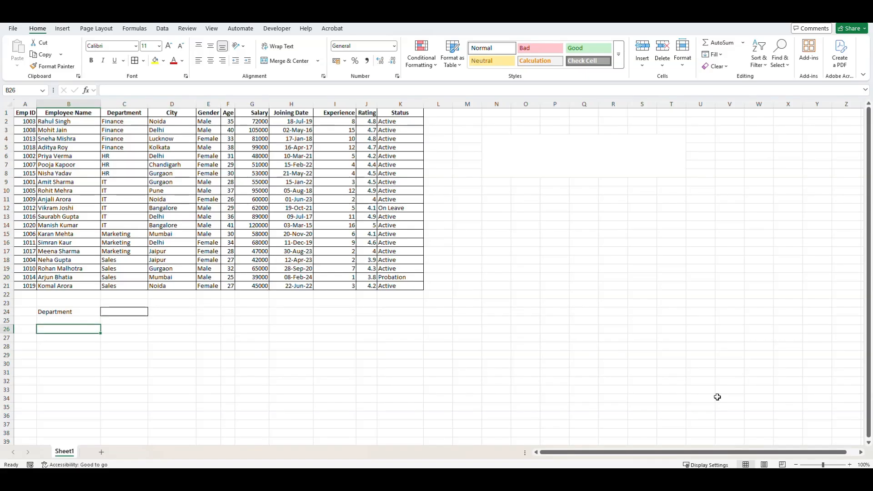
pyautogui.press('Left')
pyautogui.write('=fil')
pyautogui.press('Tab')
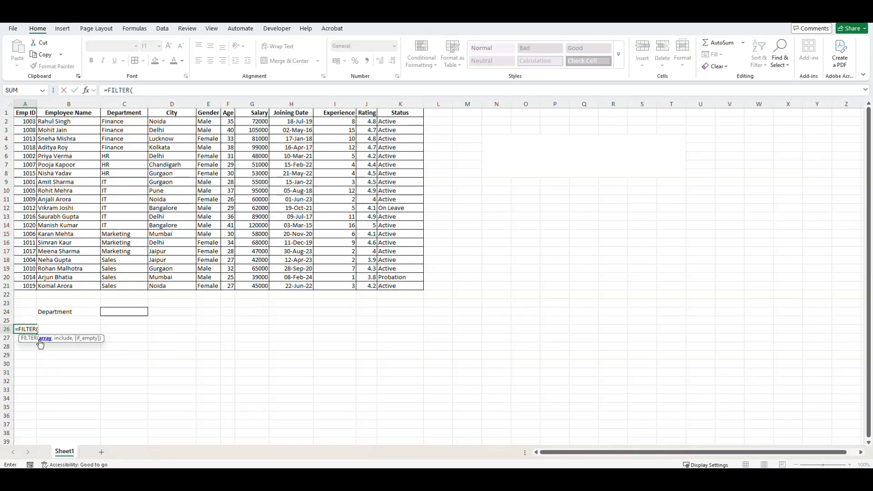
pyautogui.moveTo(27, 120); pyautogui.dragTo(409, 284)
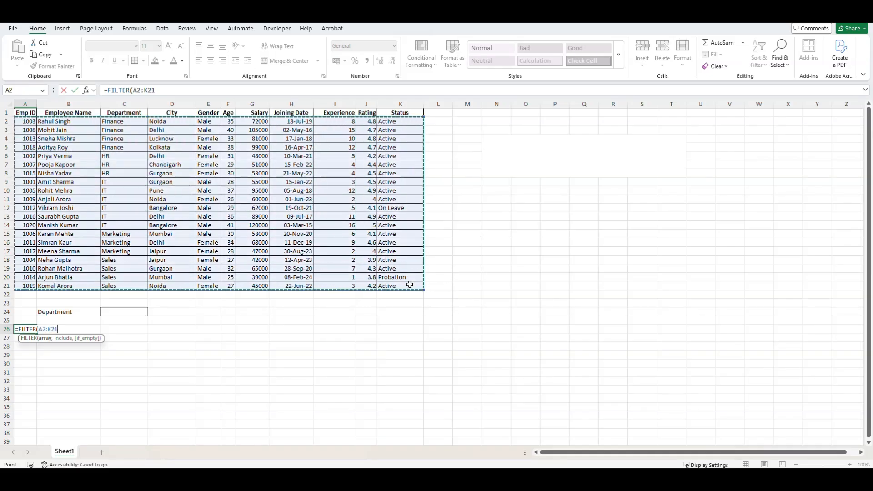
pyautogui.write(',')
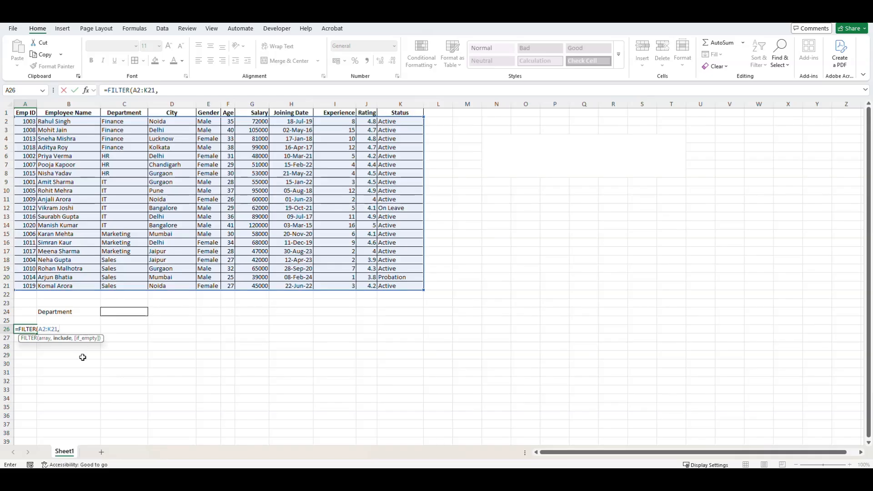
# Complete the FILTER formula with the condition C2:C21=C24 and "No Records" as the if-empty text.
pyautogui.write('c2:')
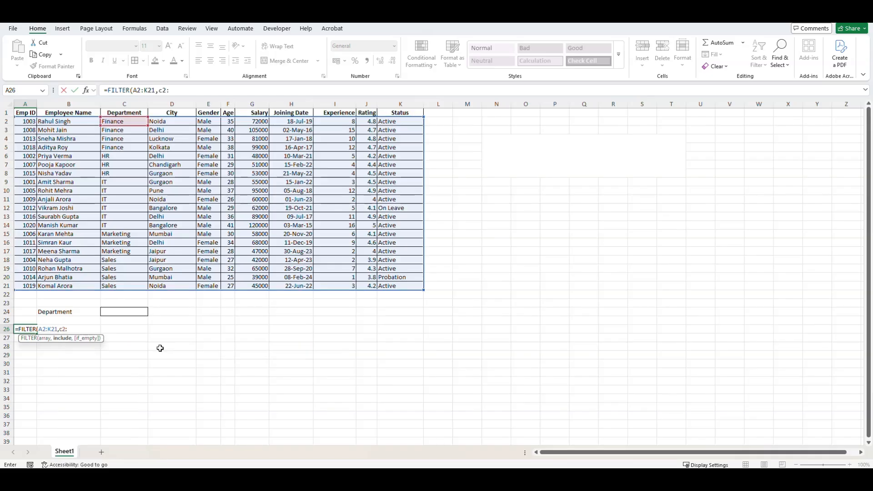
pyautogui.write('c21')
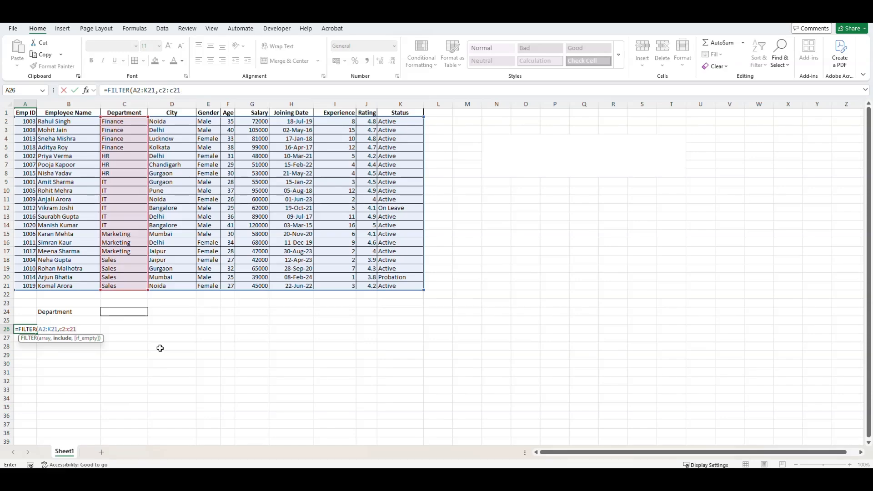
pyautogui.write('=')
pyautogui.click(121, 311)
pyautogui.write(',')
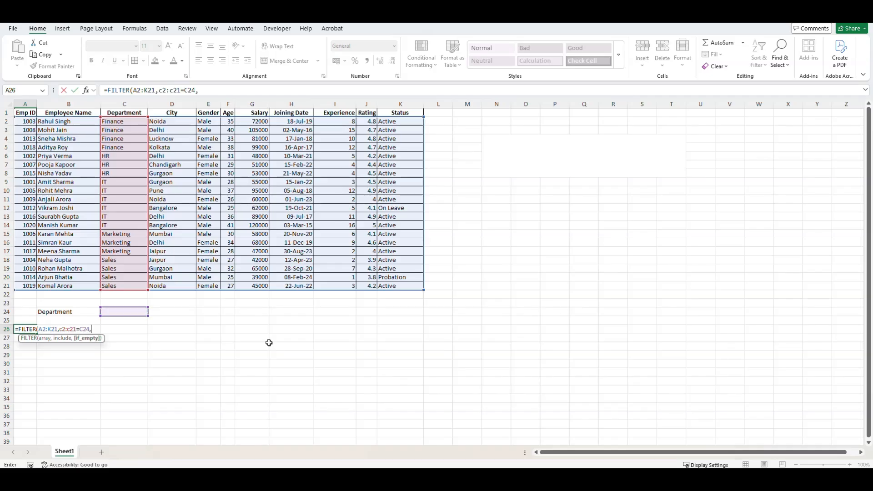
pyautogui.write('"No Records")')
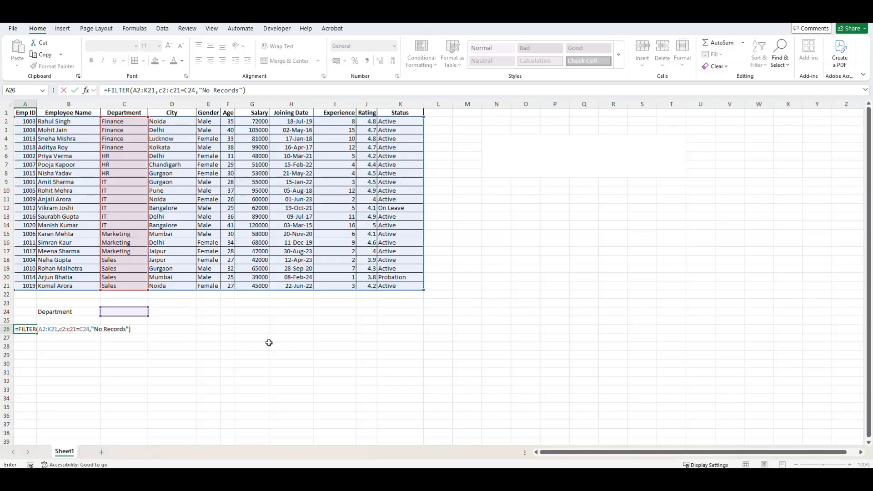
pyautogui.press('Return')
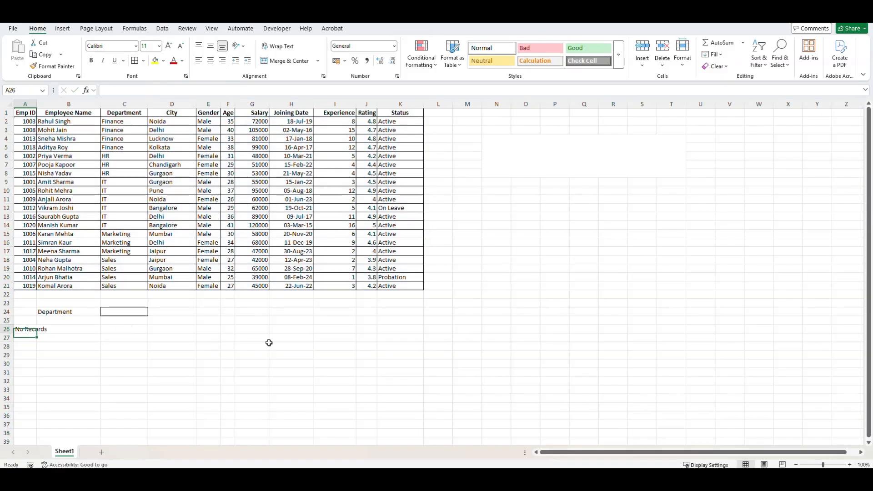
# Enter IT as the department in cell C24 to filter the employee records.
pyautogui.press('Up')
pyautogui.press('Up')
pyautogui.press('Up')
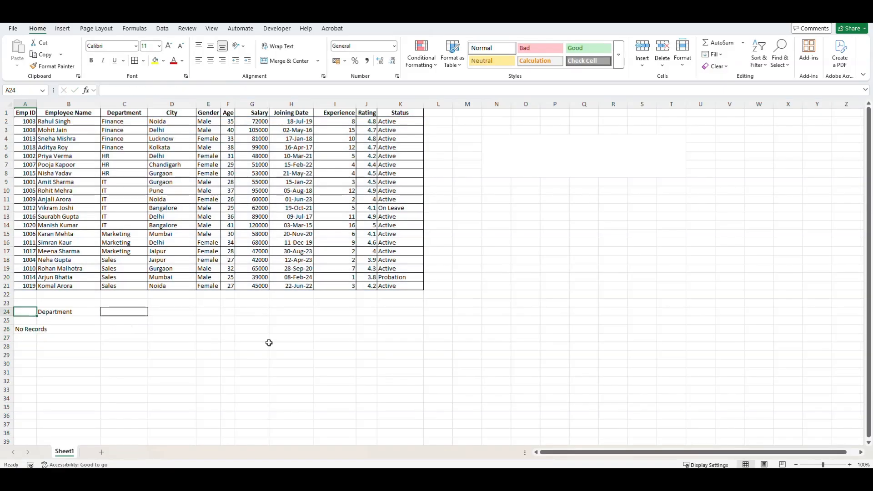
pyautogui.press('Right')
pyautogui.press('Right')
pyautogui.write('IT')
pyautogui.press('Return')
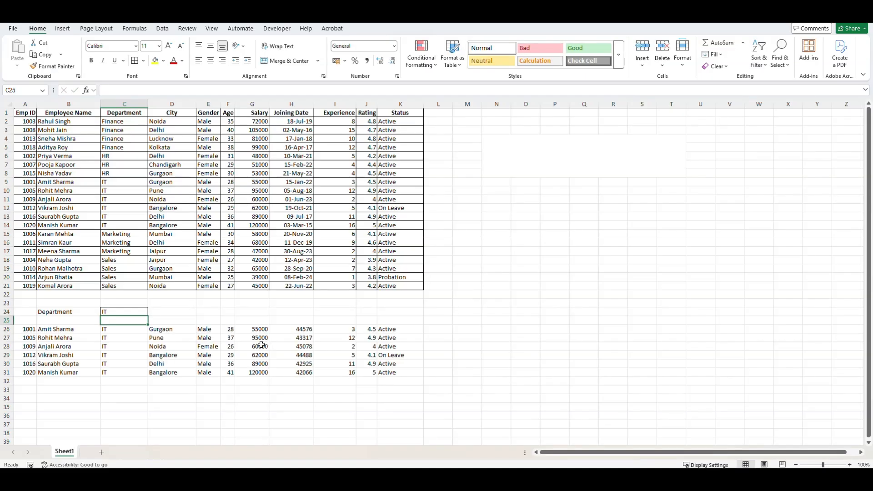
# Change the department in cell C24 to HR.
pyautogui.click(121, 309)
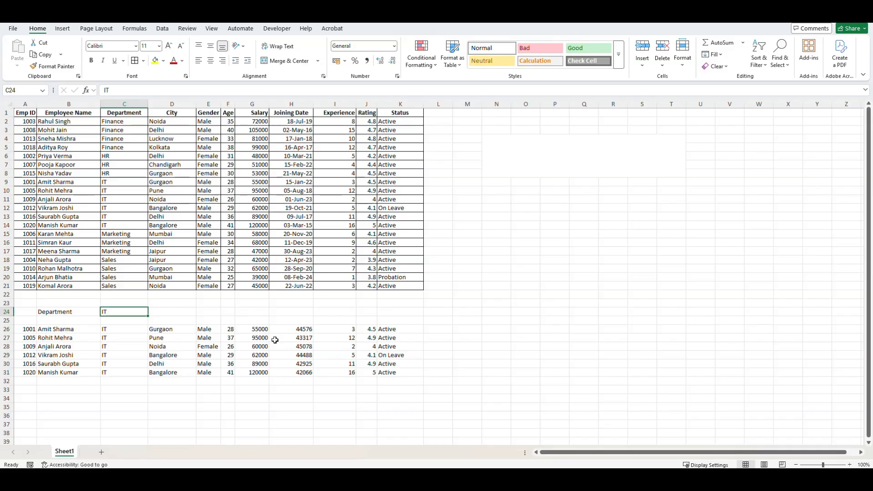
pyautogui.write('HR')
pyautogui.press('Return')
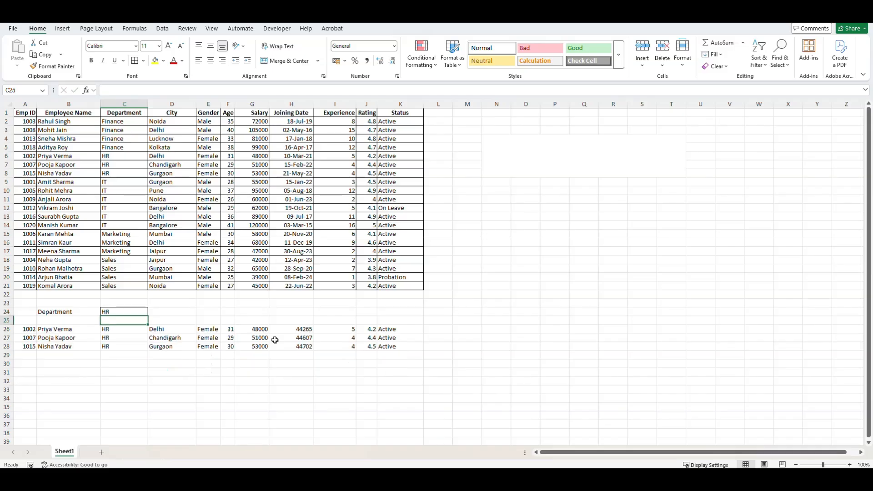
# Insert a blank sheet row at row 25, above the FILTER results.
pyautogui.hotkey('shift', 'space')
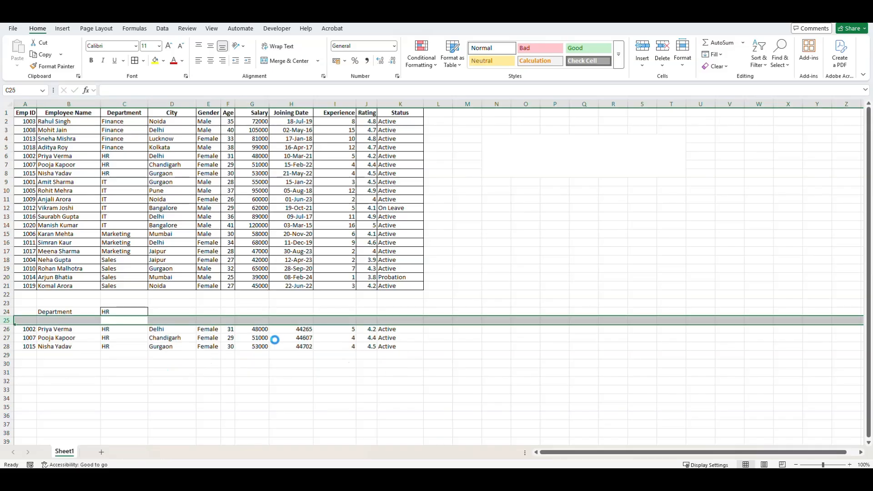
pyautogui.hotkey('ctrl', 'shift', '+')
pyautogui.press('Up')
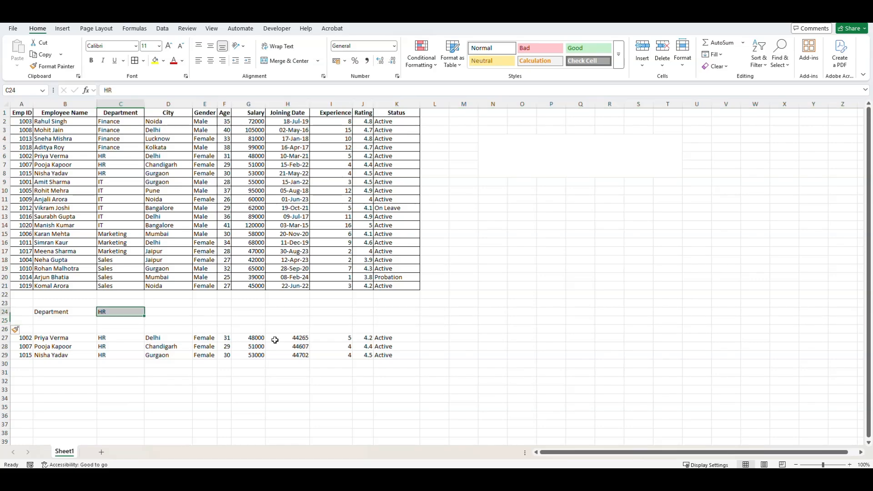
# Copy the table's header row A1:K1 and paste it into row 26, directly above the FILTER results.
pyautogui.hotkey('ctrl', 'Up')
pyautogui.hotkey('ctrl', 'Up')
pyautogui.hotkey('ctrl', 'Left')
pyautogui.hotkey('ctrl', 'shift', 'Right')
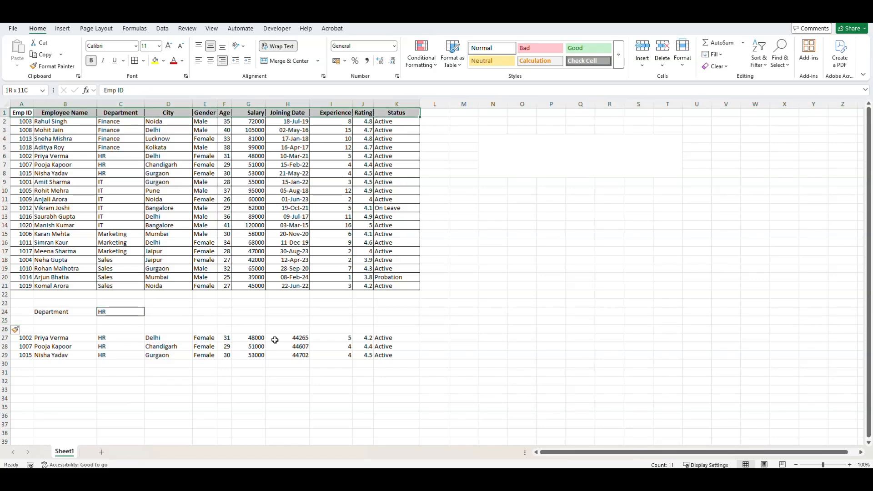
pyautogui.hotkey('ctrl', 'c')
pyautogui.hotkey('ctrl', 'Down')
pyautogui.press('Down')
pyautogui.press('Down')
pyautogui.press('Down')
pyautogui.press('Down')
pyautogui.press('Down')
pyautogui.hotkey('ctrl', 'v')
# Set the department in cell C24 to SALES.
pyautogui.press('Up')
pyautogui.press('Up')
pyautogui.press('Right')
pyautogui.press('Right')
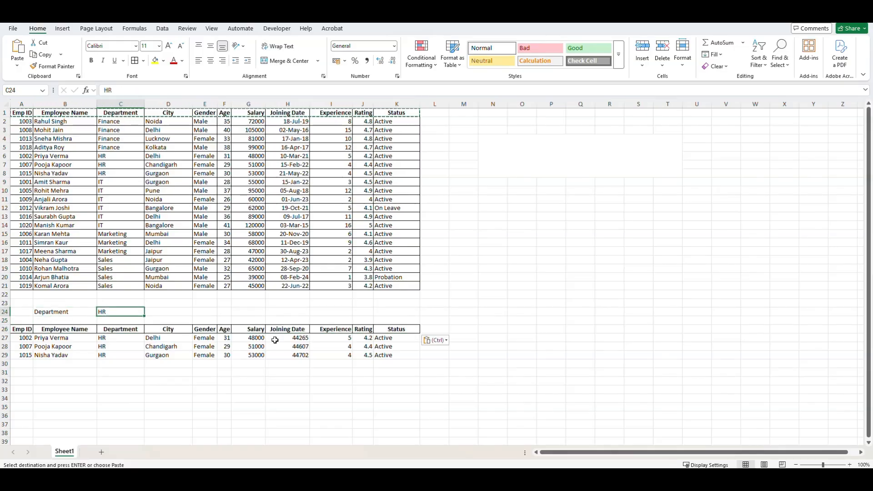
pyautogui.write('SALES')
pyautogui.press('Return')
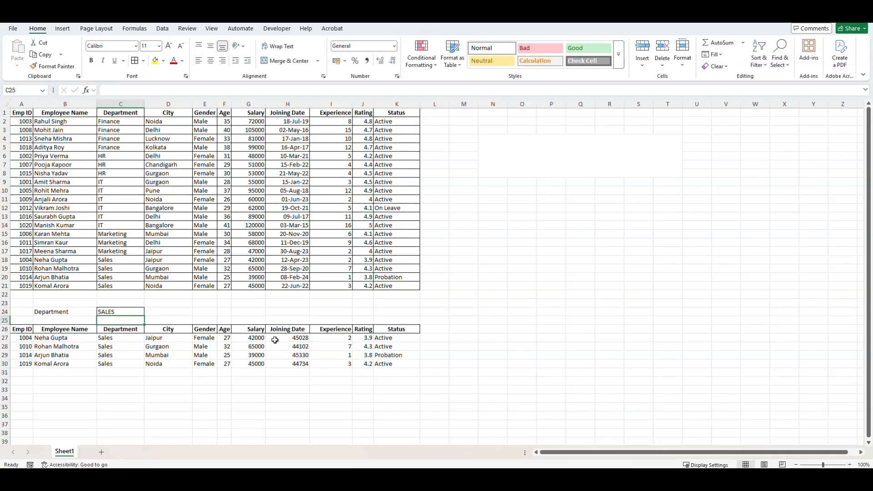